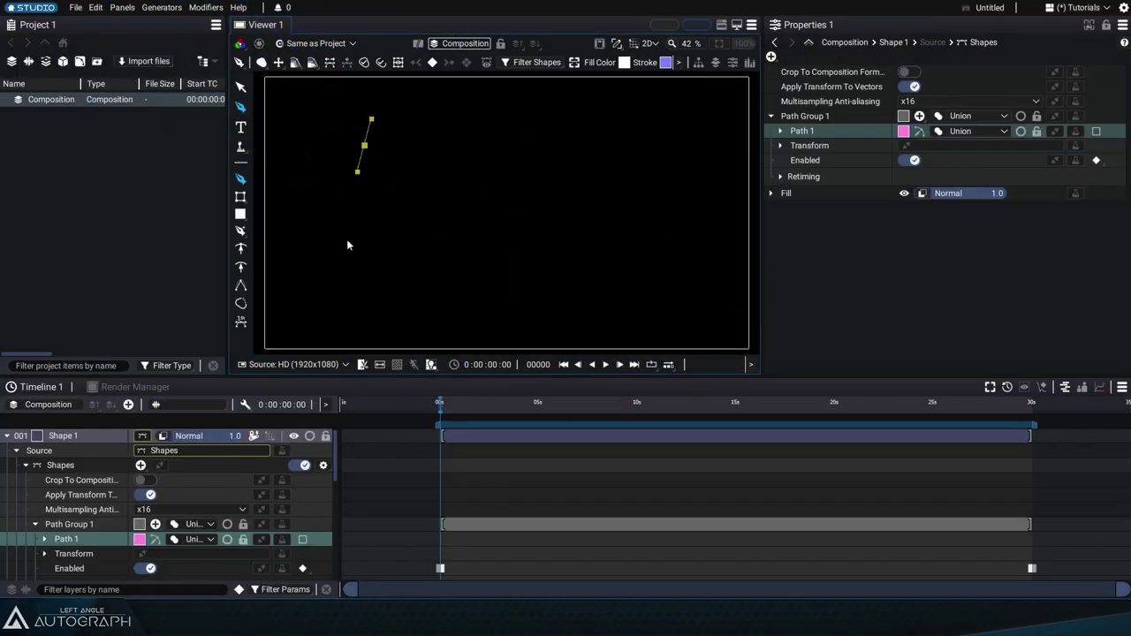
- Draw a rounded, closed white Shape 1 with curved Pen points and the Shape Fill style
drag(347, 255, 382, 292)
drag(512, 307, 541, 299)
drag(607, 245, 621, 195)
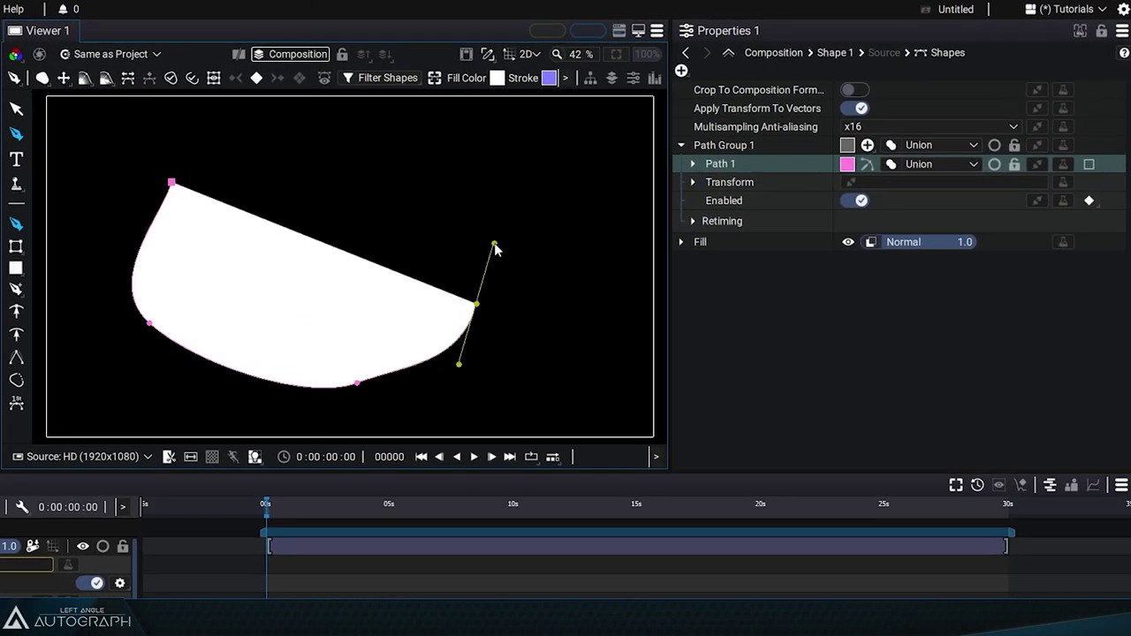
click(260, 62)
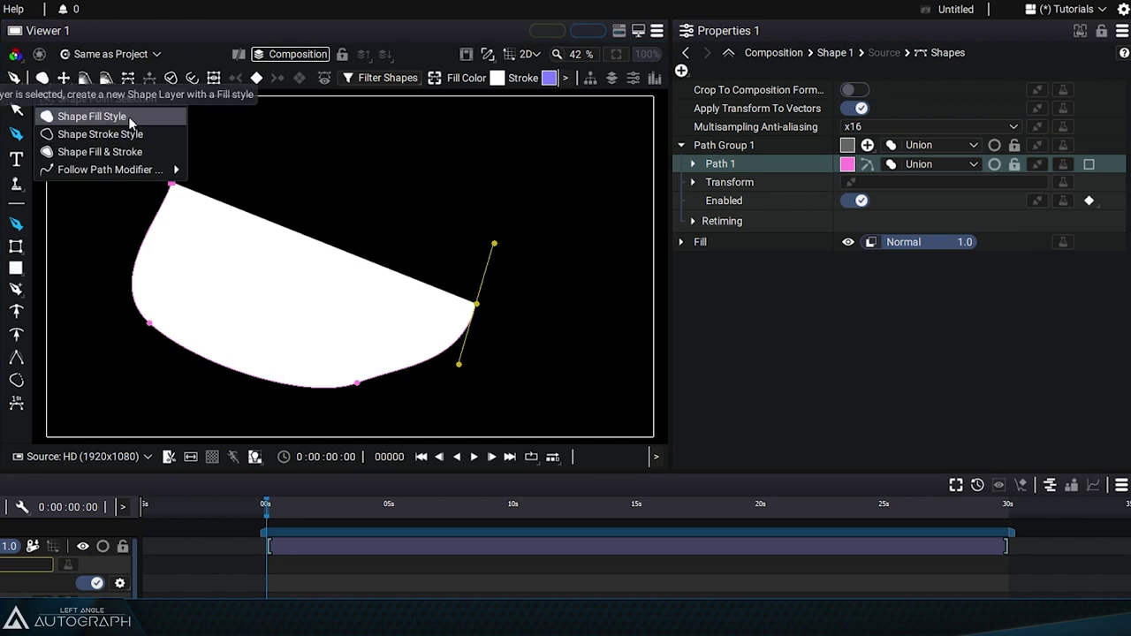
click(429, 172)
drag(424, 162, 400, 133)
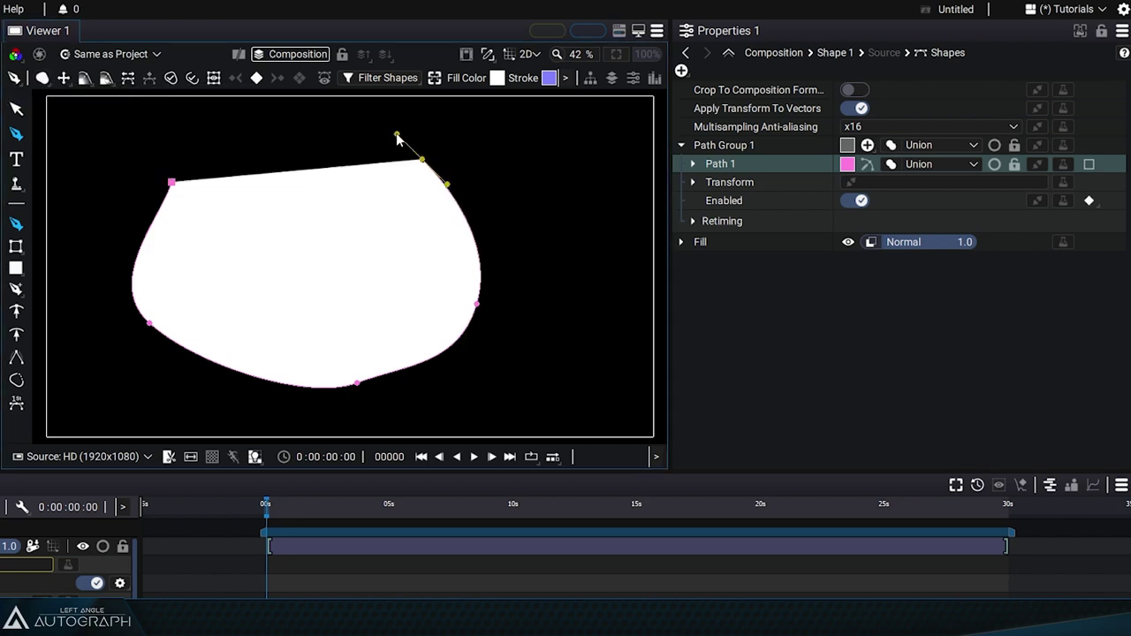
drag(265, 125, 215, 134)
click(172, 182)
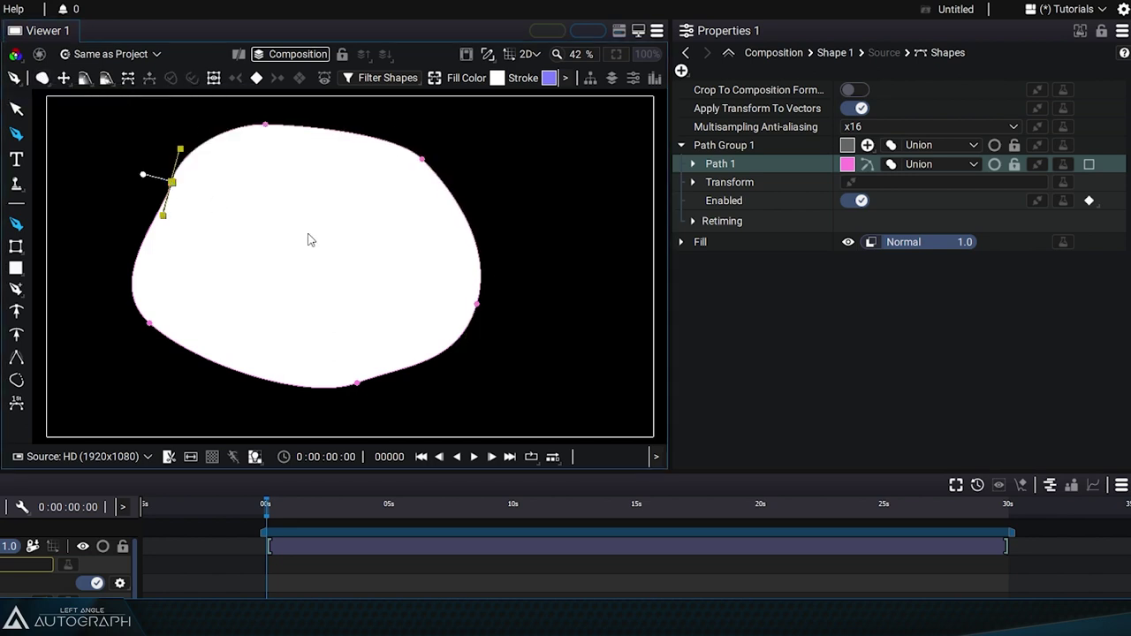
- Try several fill hues on Shape 1, ending on crimson red
click(681, 243)
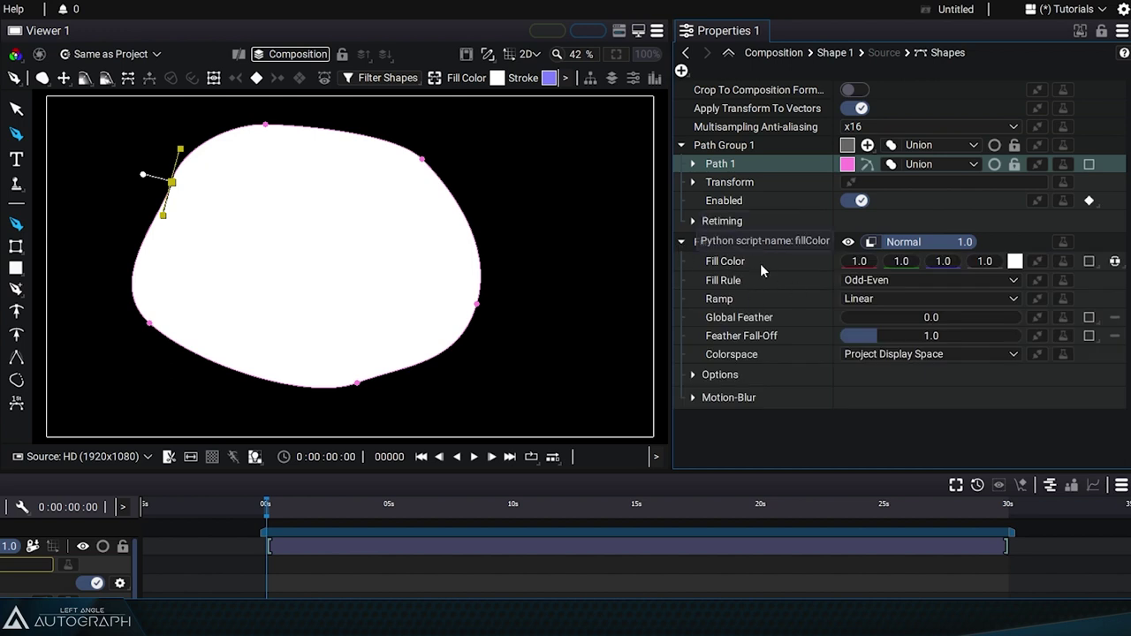
click(1016, 261)
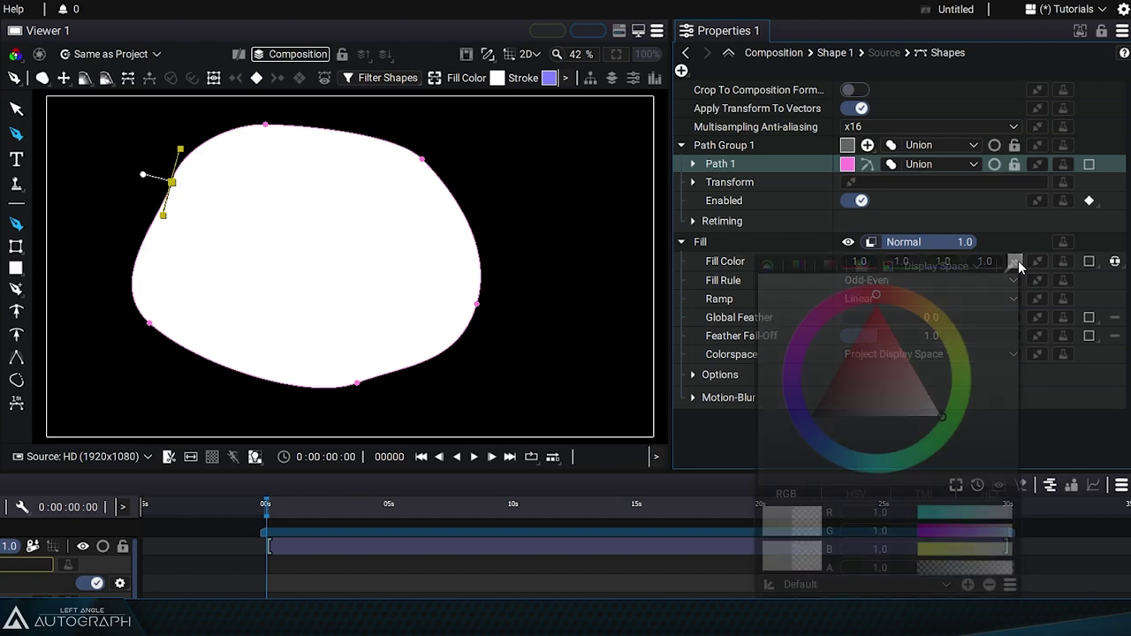
drag(835, 374, 874, 341)
drag(867, 298, 853, 384)
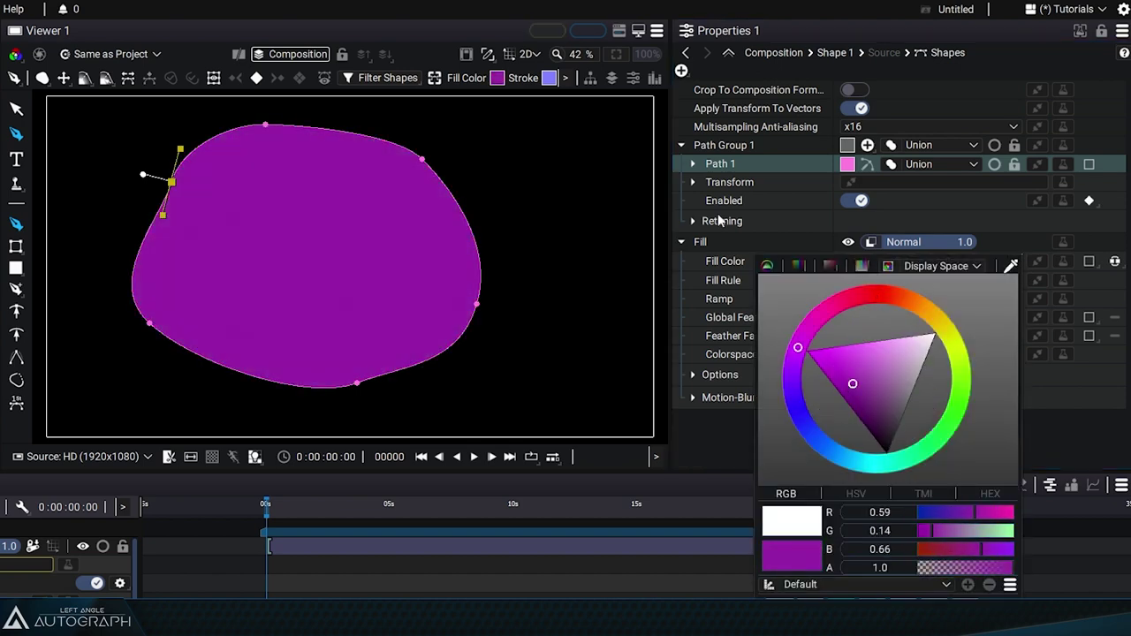
click(840, 399)
mouse_move(867, 311)
mouse_down()
mouse_move(902, 304)
mouse_move(868, 297)
mouse_up()
click(863, 332)
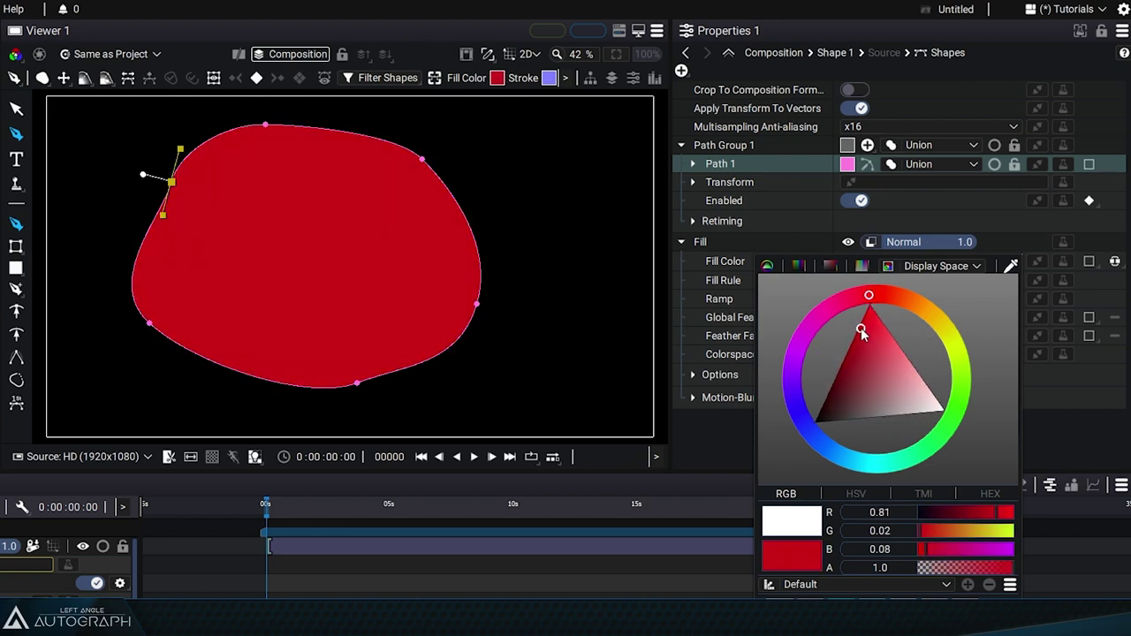
click(714, 241)
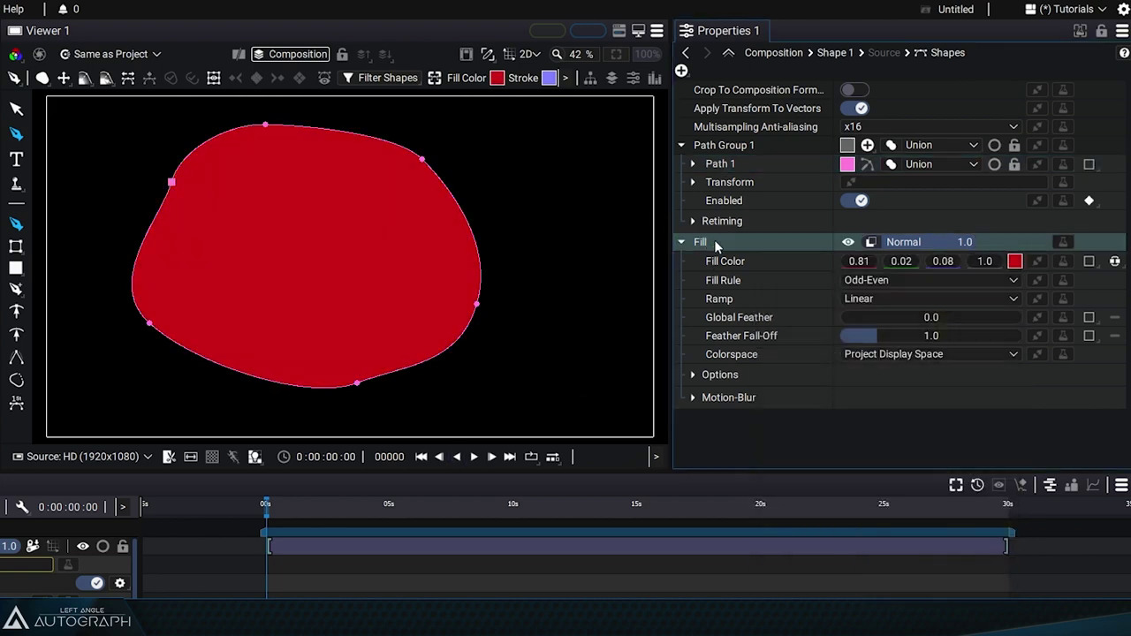
- Darken the red fill, then make blue the fill colour for new shapes
click(497, 78)
drag(621, 179, 630, 277)
click(809, 244)
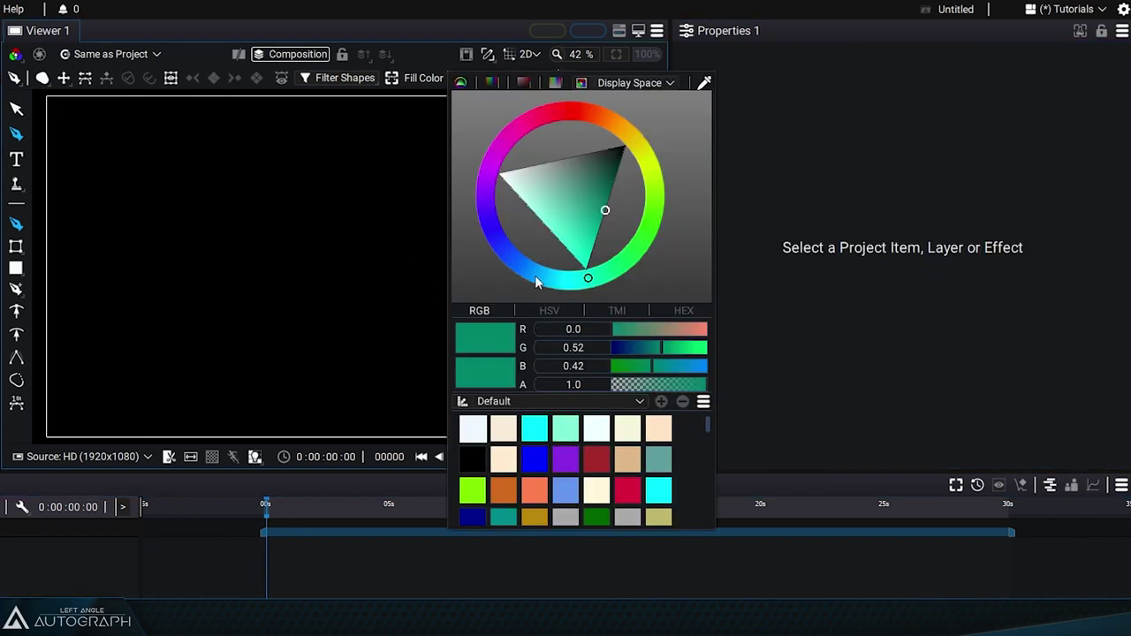
drag(608, 237, 543, 253)
- Confirm blue and draw a closed five-point blue shape, then round its lower-left corner
click(269, 233)
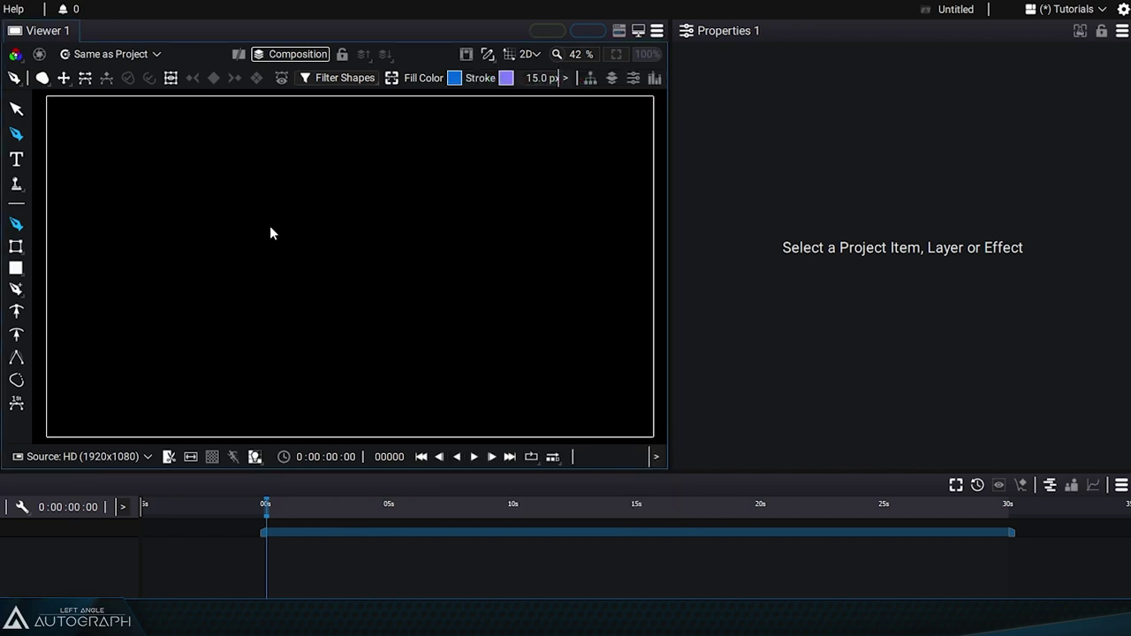
drag(191, 198, 184, 241)
click(185, 394)
drag(465, 392, 481, 363)
drag(516, 235, 495, 189)
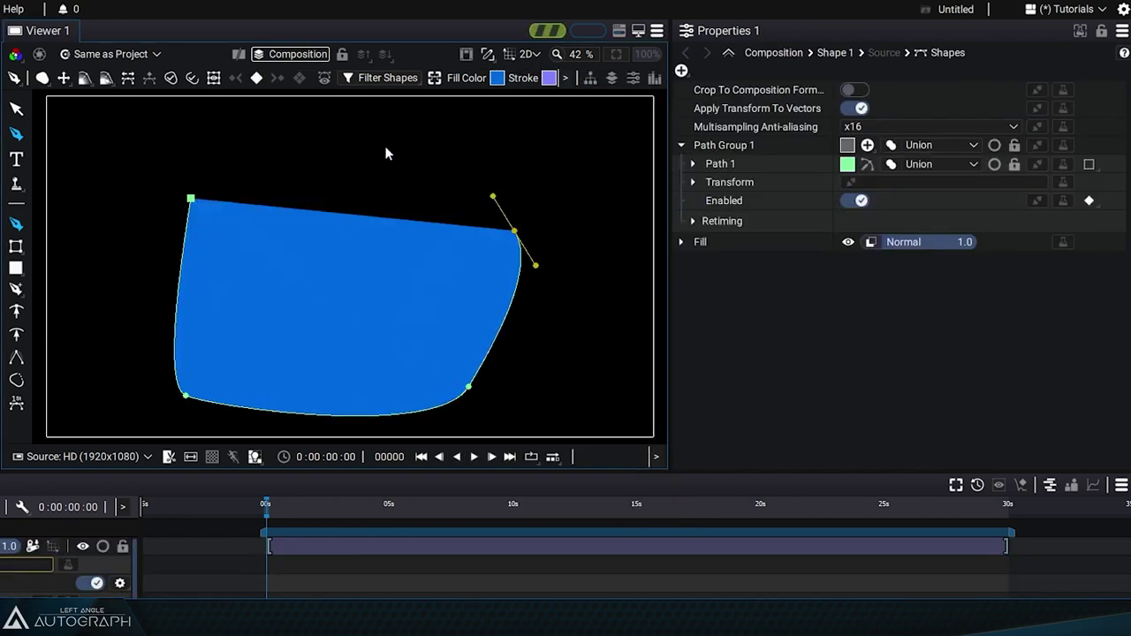
click(383, 145)
click(191, 198)
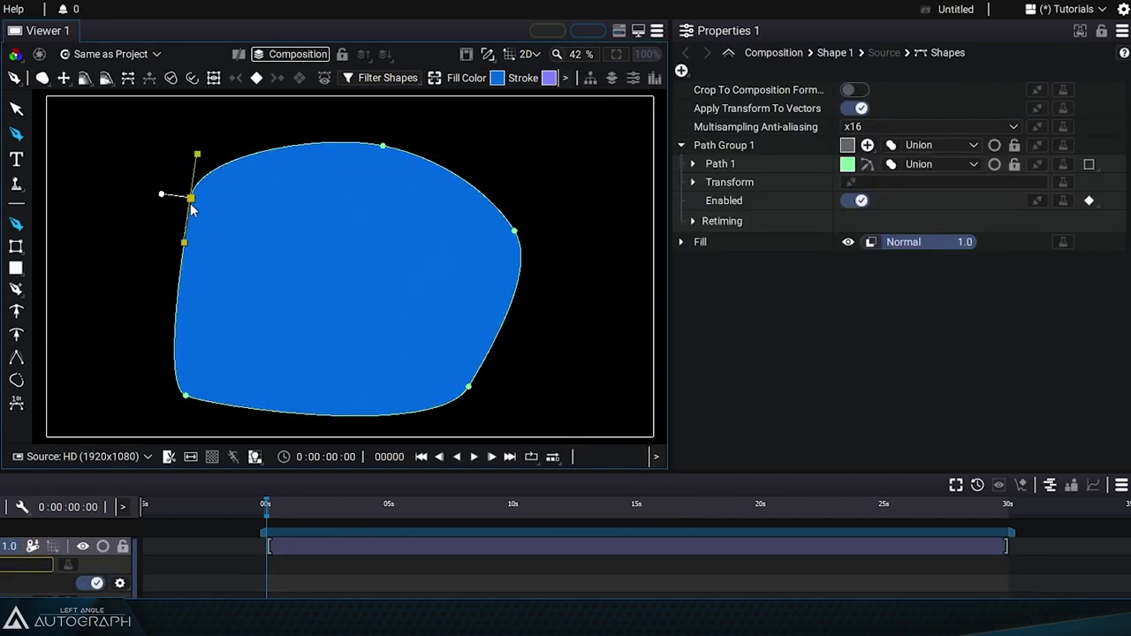
click(700, 241)
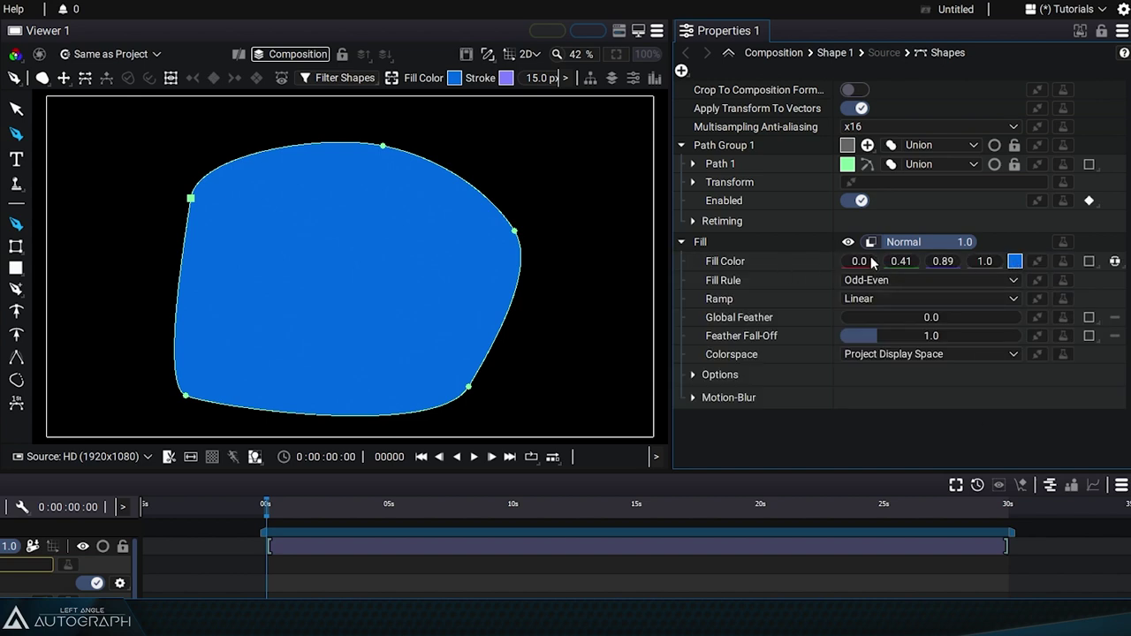
drag(194, 373, 132, 331)
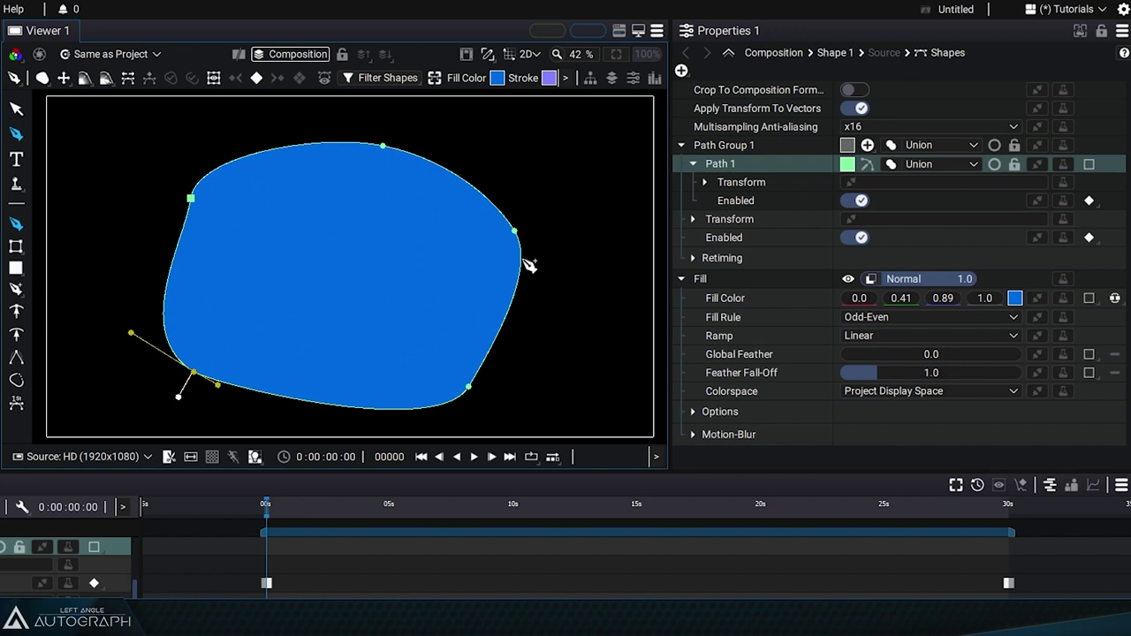
- Add a second path overlapping the blue shape and smooth its top corner
drag(532, 130, 566, 108)
drag(457, 207, 442, 257)
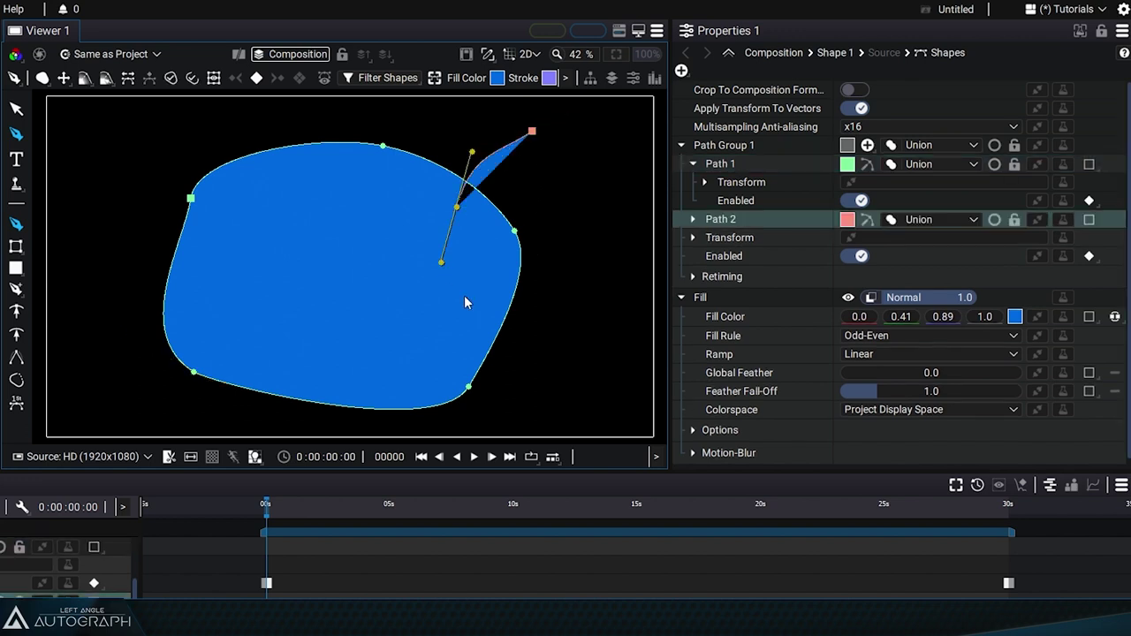
drag(522, 332, 586, 342)
drag(616, 293, 634, 208)
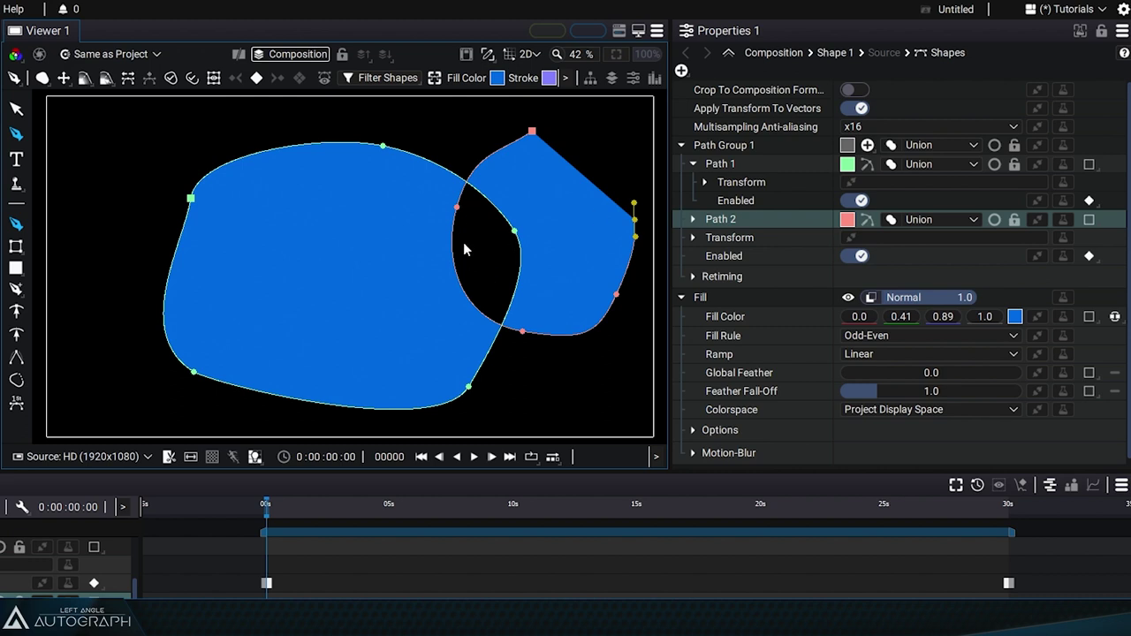
double_click(532, 132)
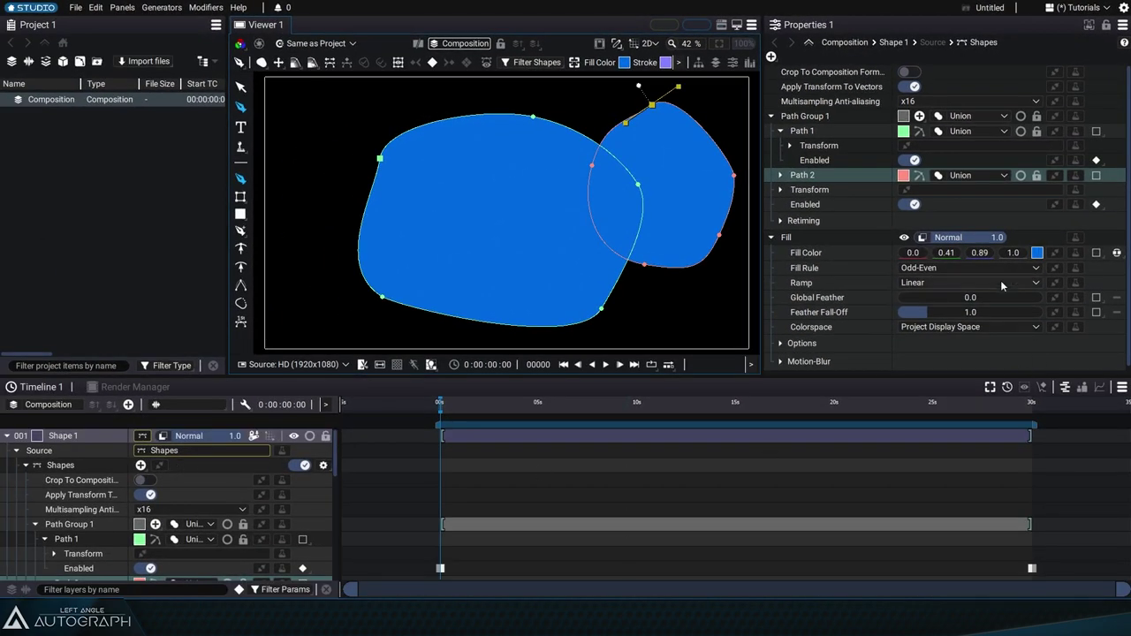
- Keep the Odd-Even fill rule, then delete the shape layer
click(964, 268)
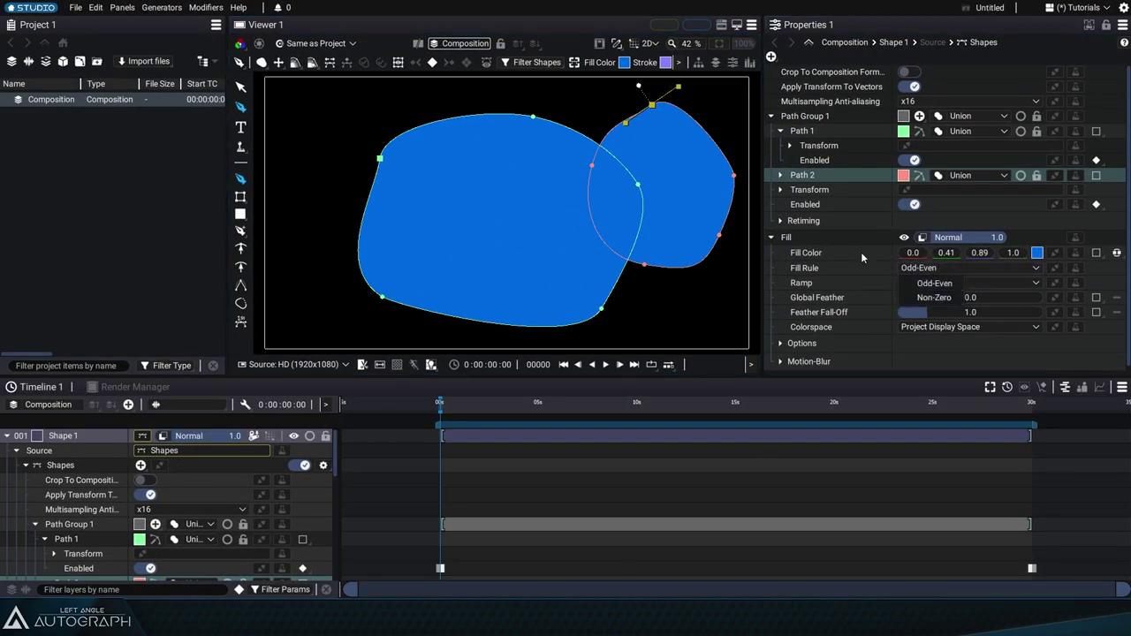
click(840, 245)
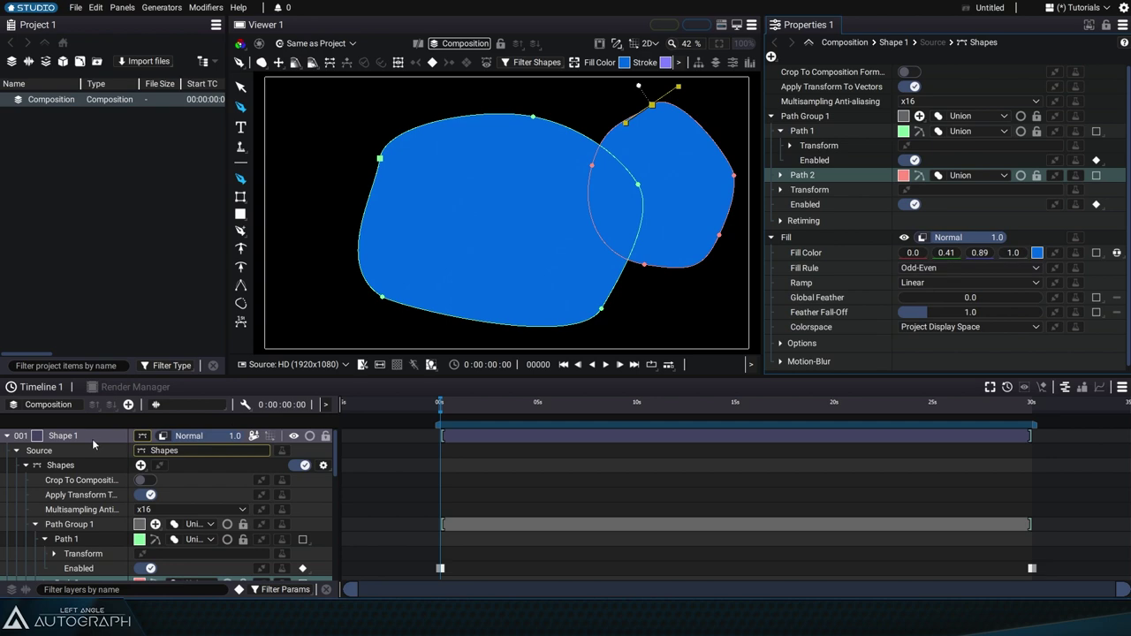
key(Delete)
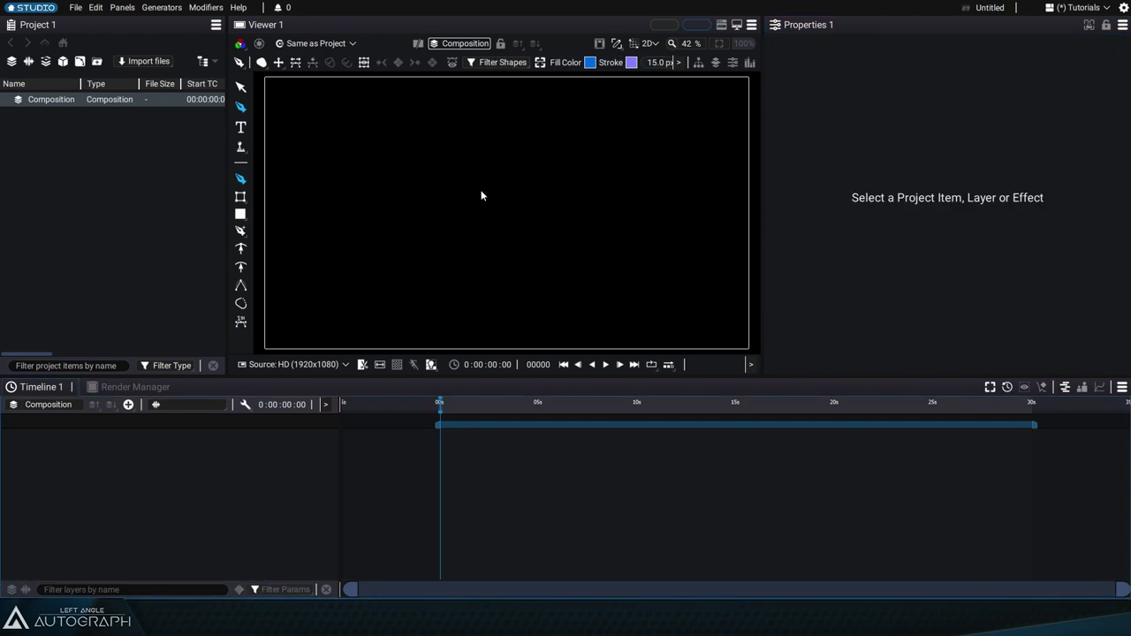
- Start the spiral near the centre with points curling into a small inner loop
click(481, 195)
click(444, 215)
click(530, 257)
click(554, 186)
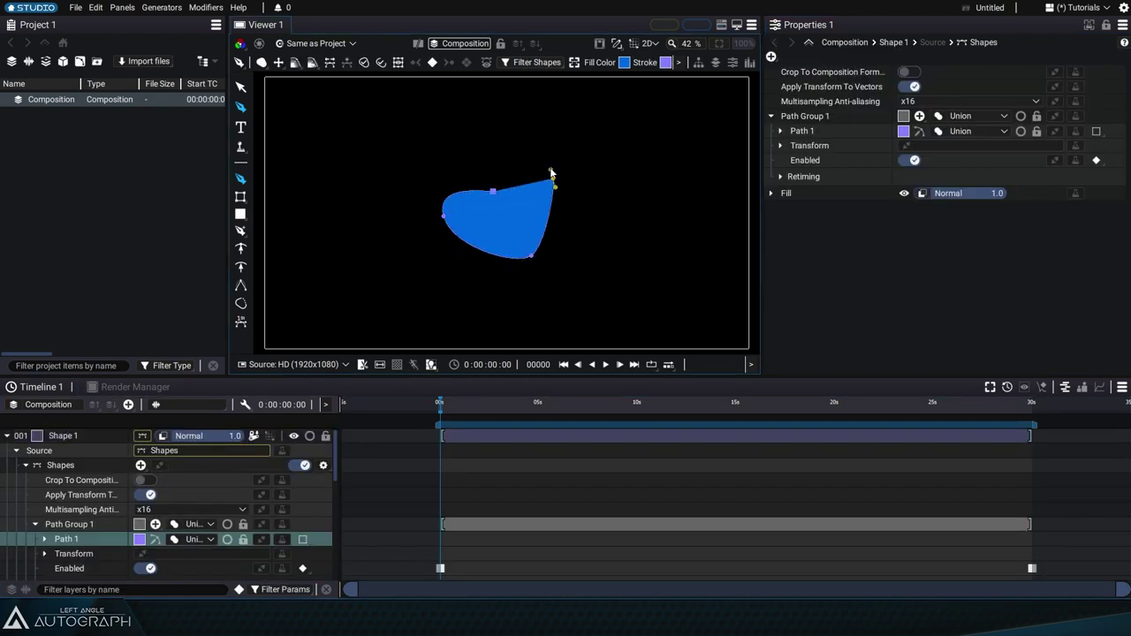
drag(442, 147, 448, 148)
drag(389, 195, 385, 228)
drag(438, 277, 451, 289)
drag(561, 295, 575, 289)
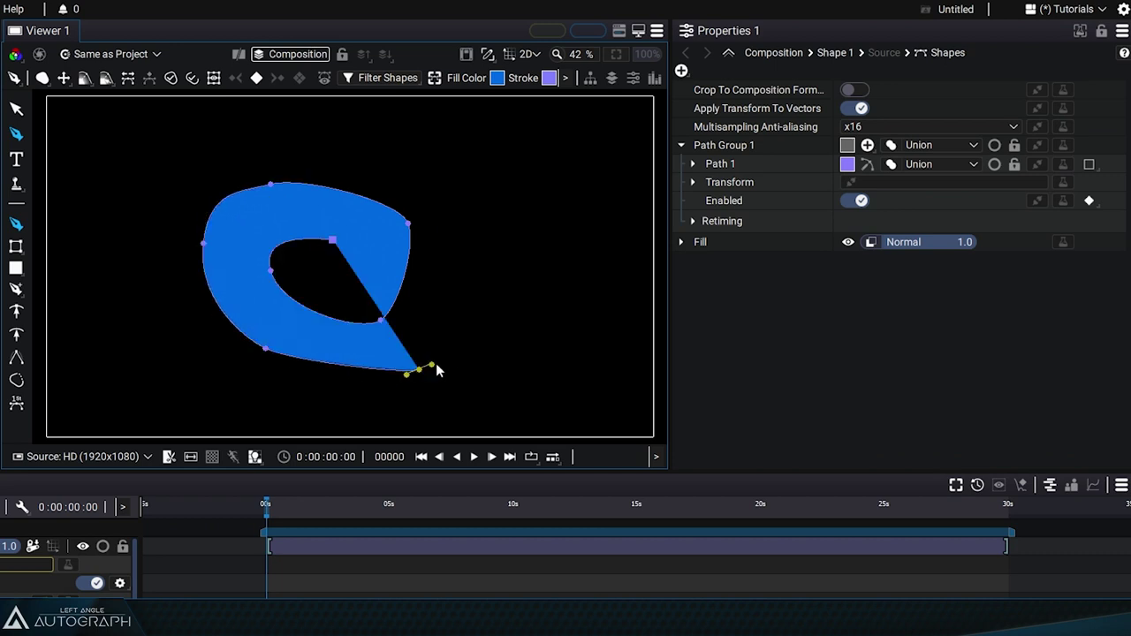
- Carry the outer loop around the ring, then show the checkerboard and expand Fill
drag(436, 363, 440, 361)
drag(513, 271, 515, 256)
drag(428, 150, 389, 88)
drag(210, 135, 208, 136)
drag(131, 243, 122, 287)
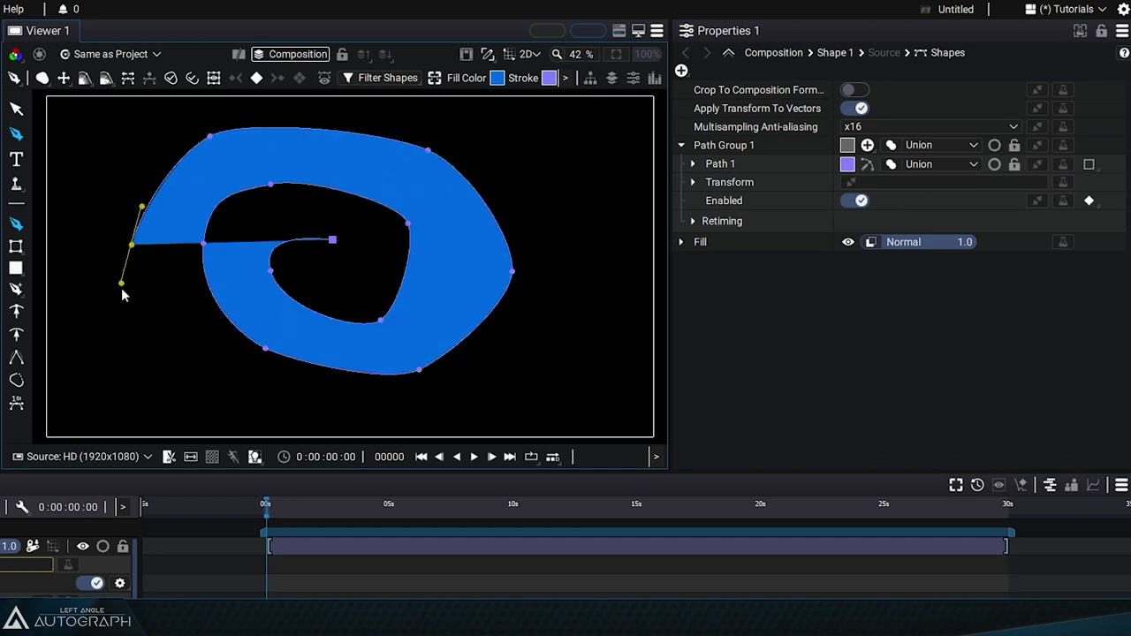
drag(168, 377, 180, 392)
drag(436, 422, 452, 419)
drag(547, 329, 561, 308)
drag(557, 165, 531, 135)
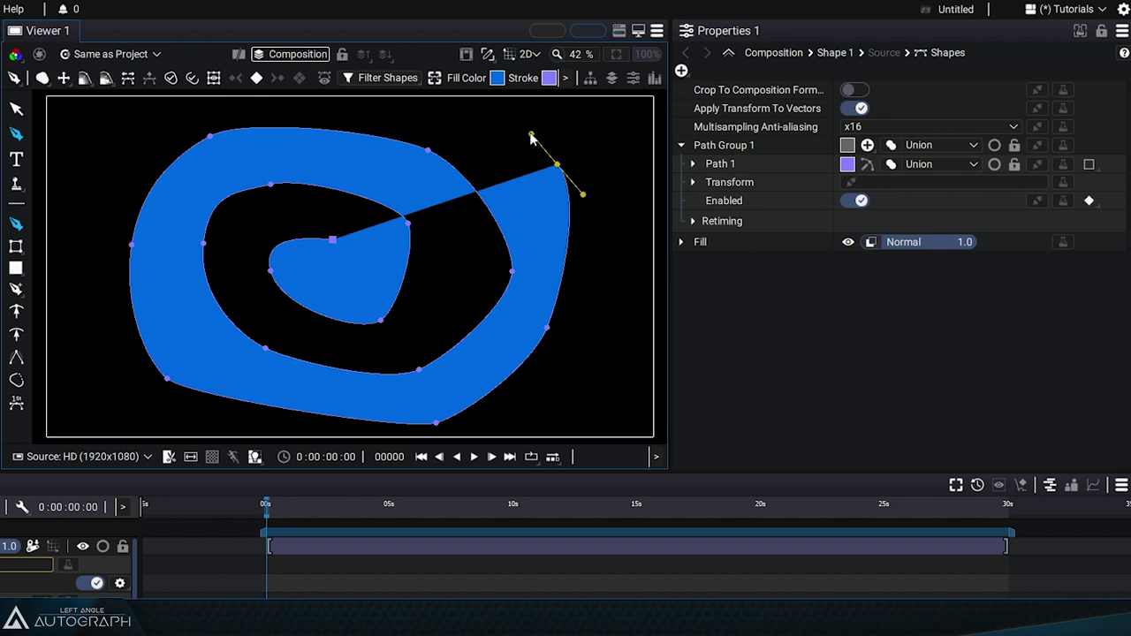
drag(361, 110, 364, 111)
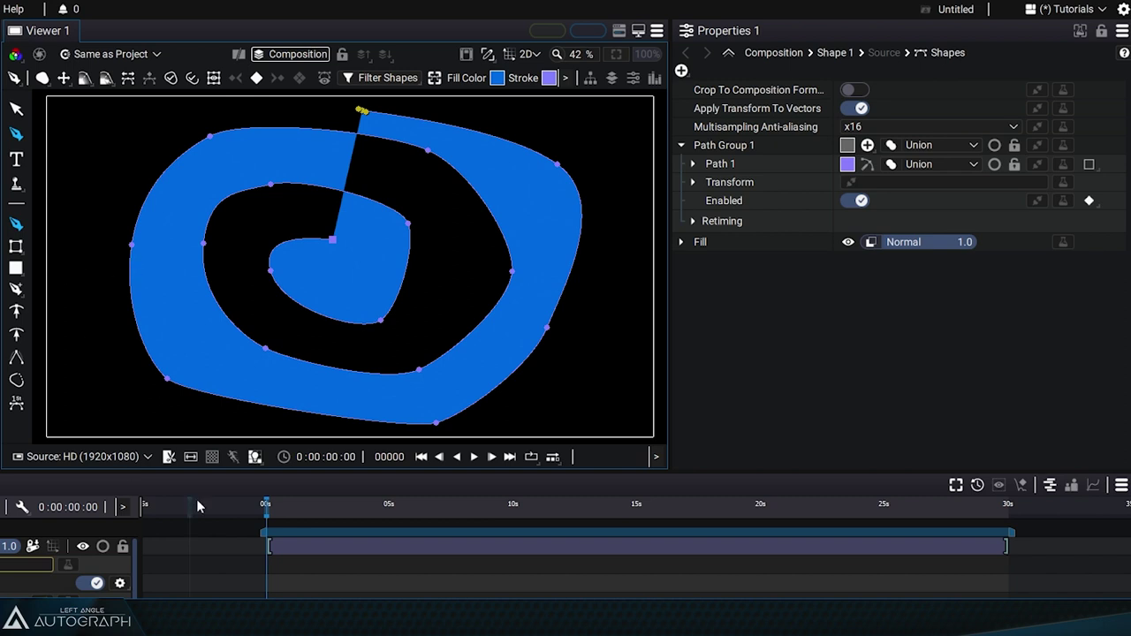
click(214, 457)
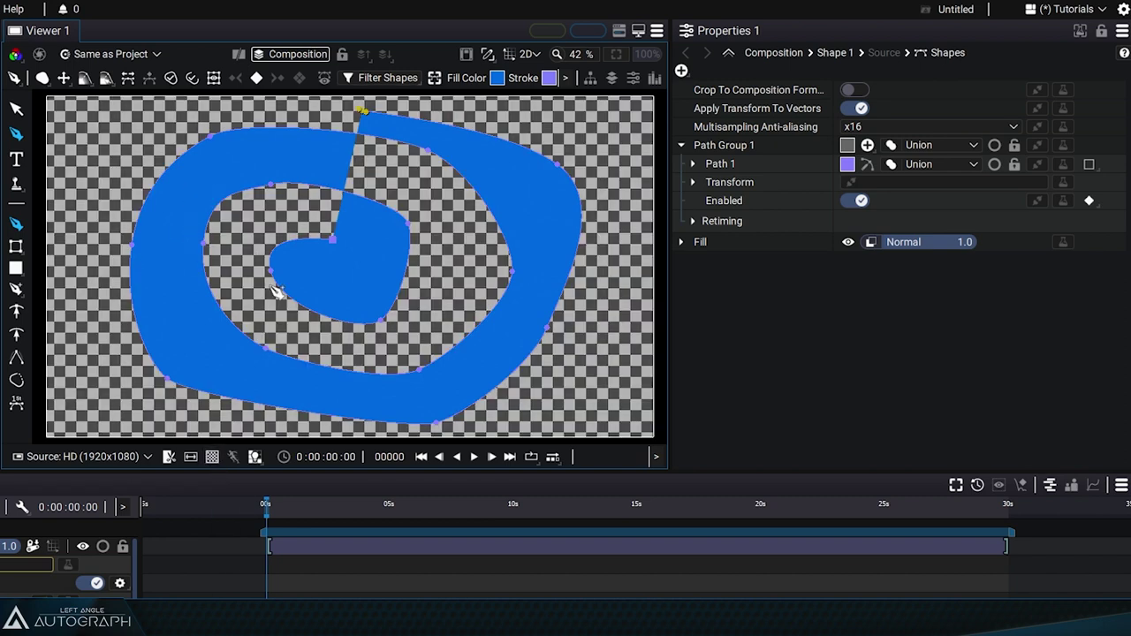
click(690, 247)
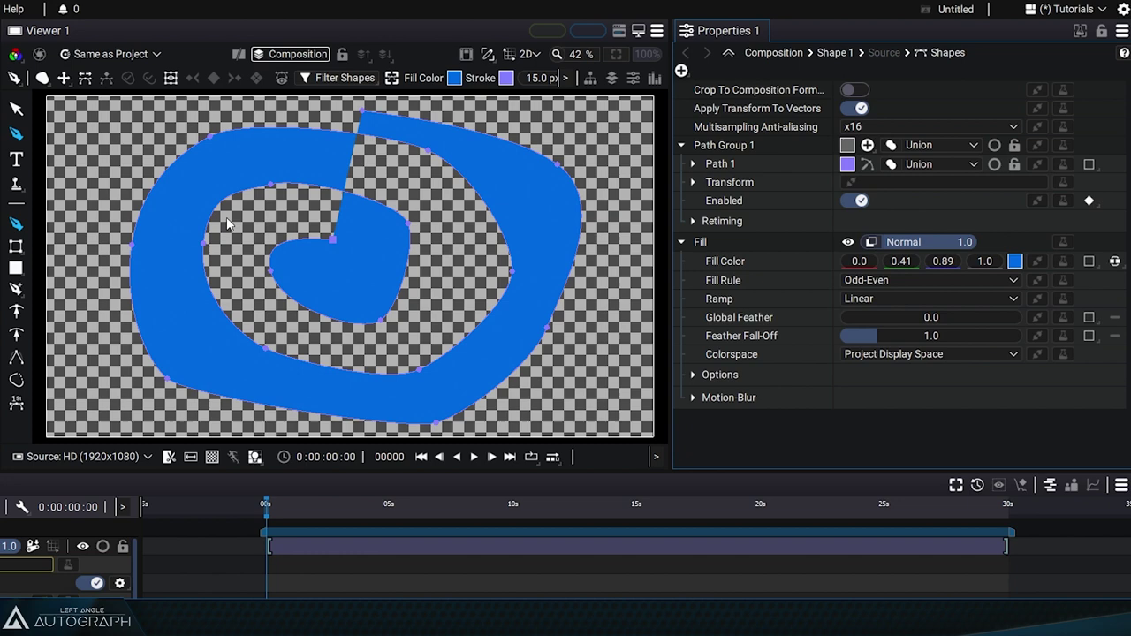
- Hide the checkerboard and switch the spiral's fill rule to Non-Zero
click(206, 459)
click(412, 240)
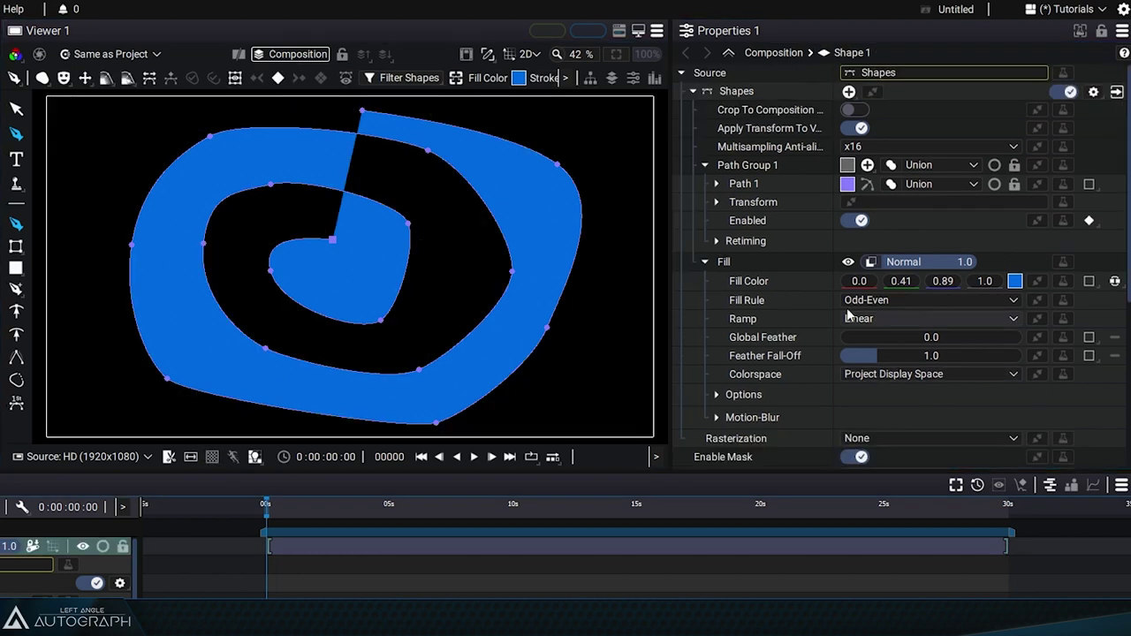
click(887, 300)
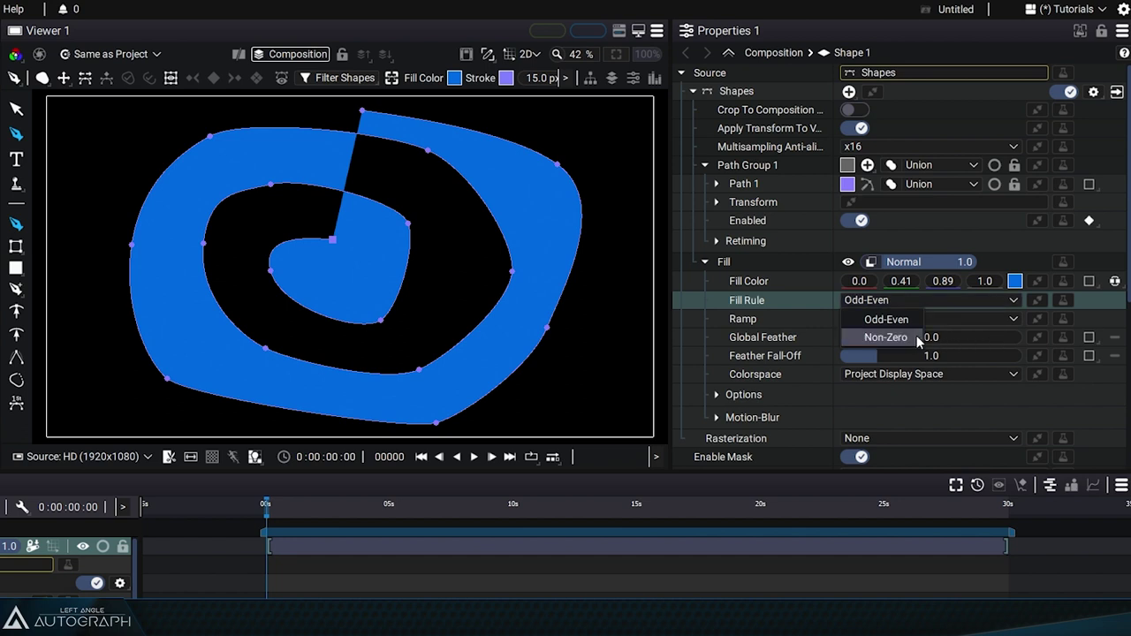
click(886, 336)
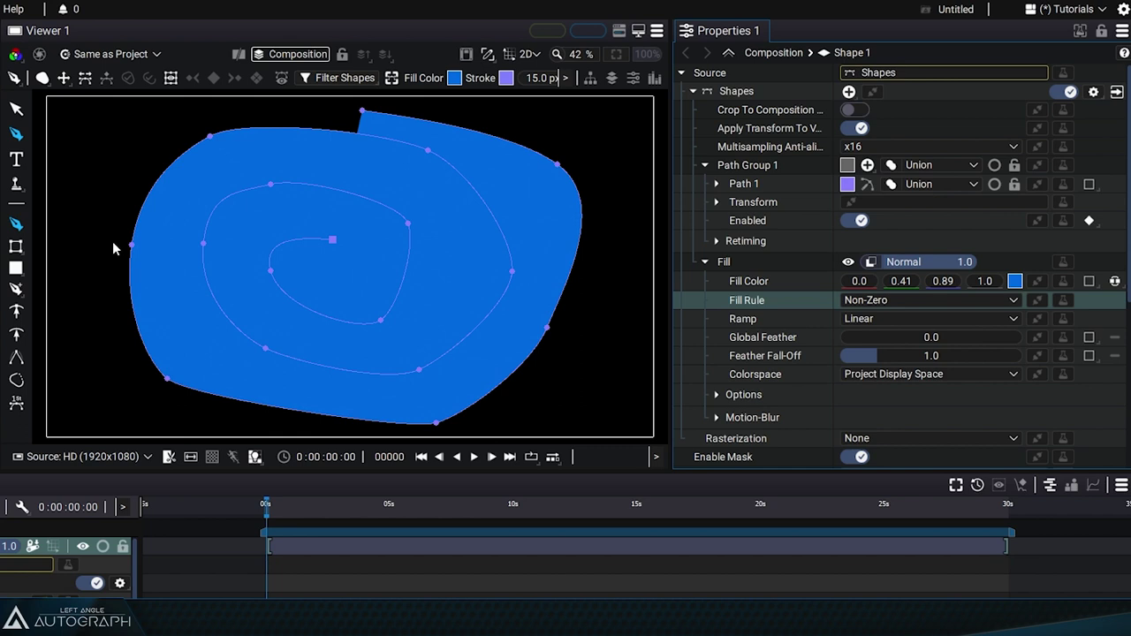
- Recheck the fill rule, keep Non-Zero, and delete the spiral layer
click(878, 304)
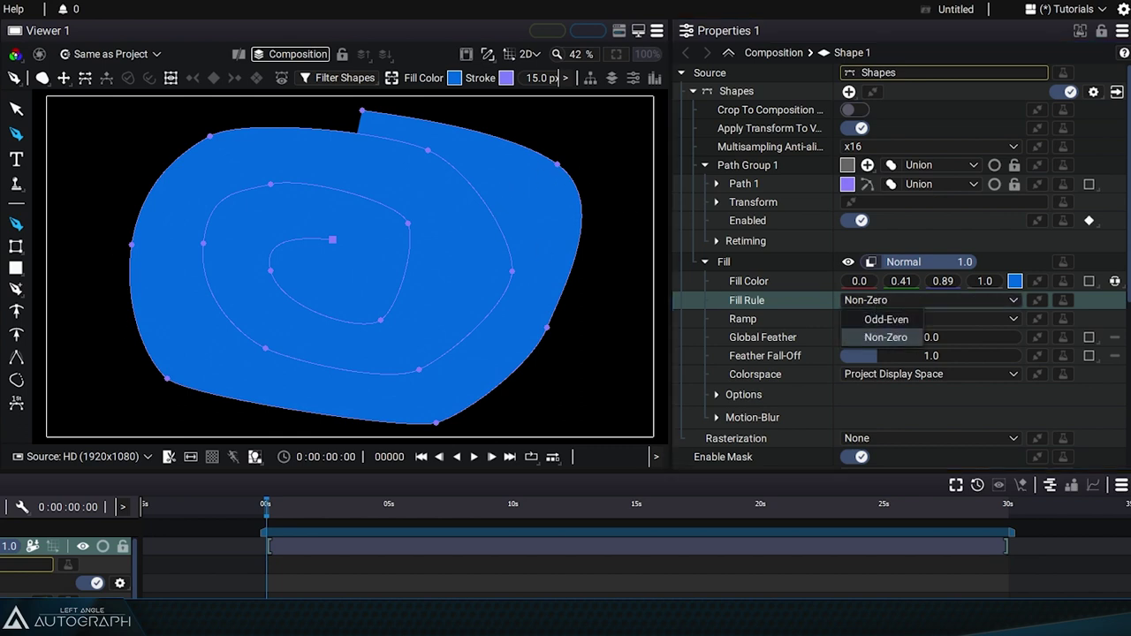
click(888, 337)
key(Delete)
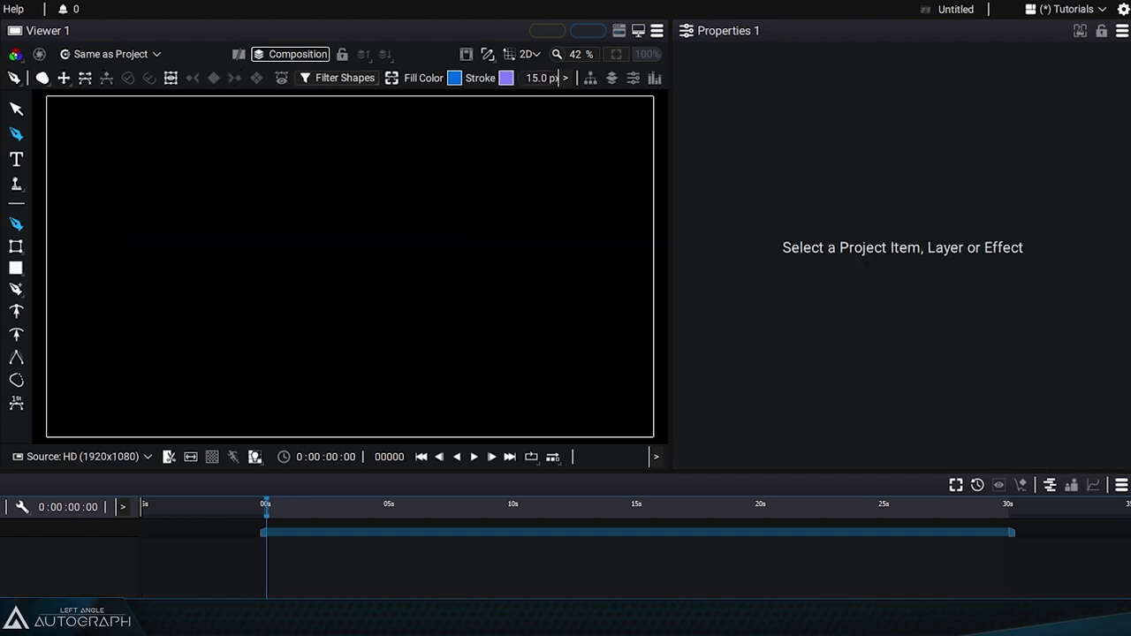
- Draw the first closed blue blob and set its fill rule to Non-Zero
click(16, 224)
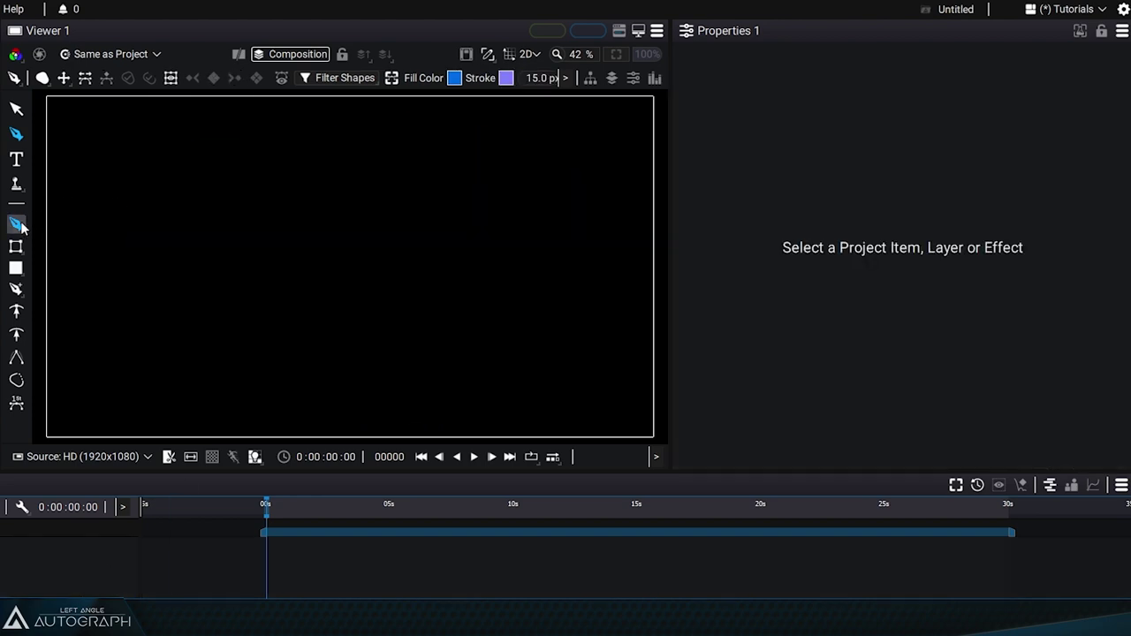
click(189, 192)
drag(204, 321, 220, 329)
click(335, 306)
click(362, 221)
click(285, 144)
click(188, 191)
click(681, 241)
click(884, 280)
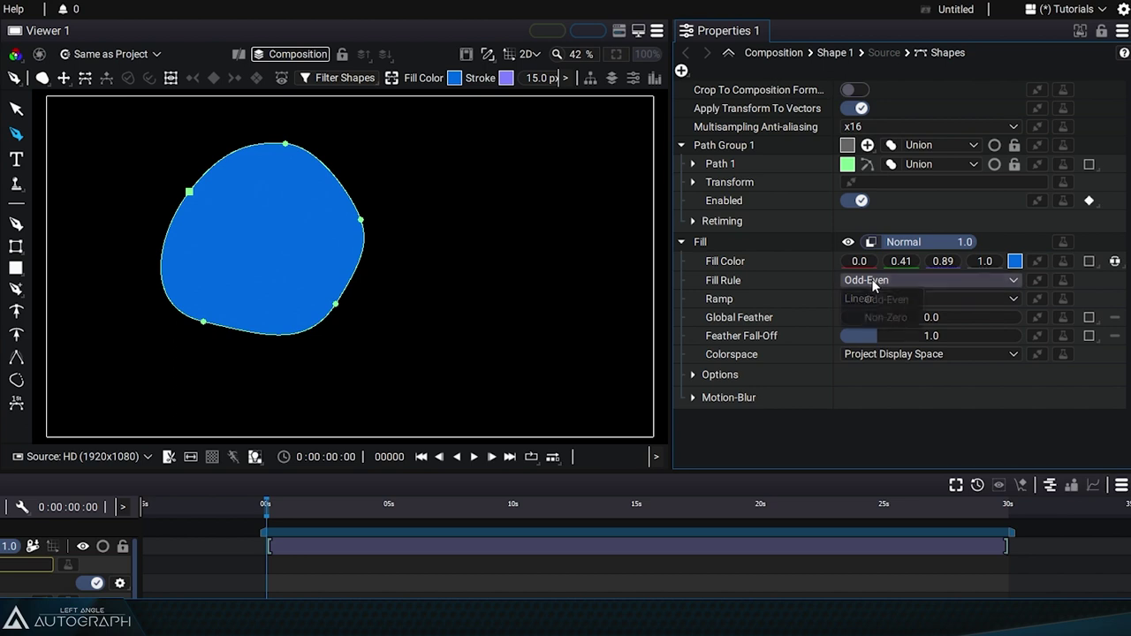
click(891, 317)
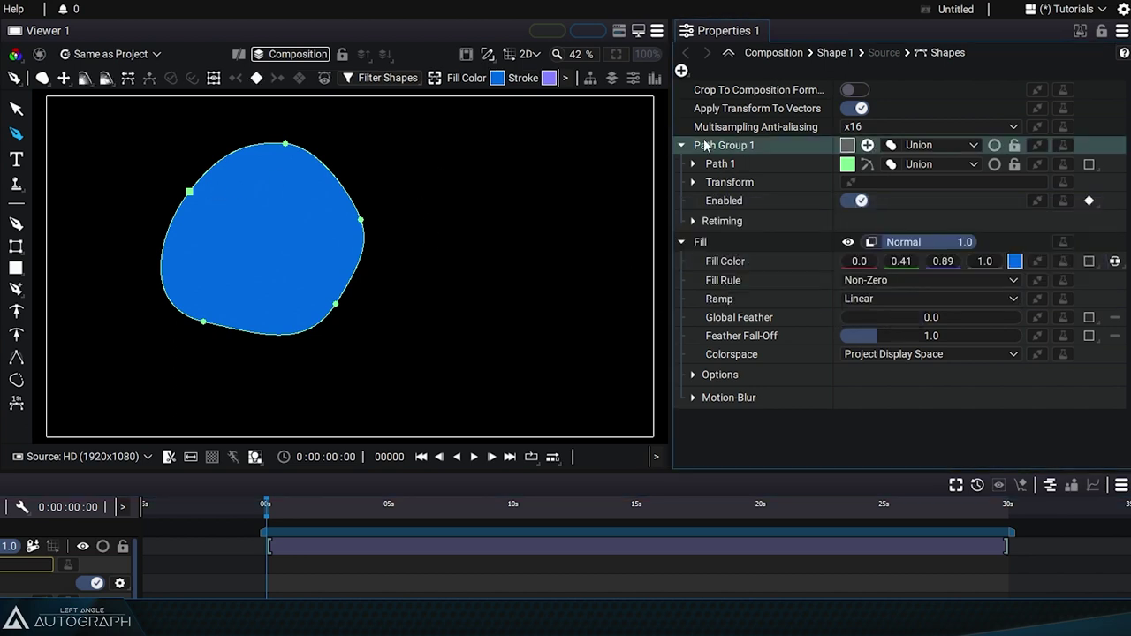
- Draw a second curved blob overlapping the first and close it
drag(399, 146, 361, 182)
drag(311, 241, 314, 296)
drag(358, 363, 400, 378)
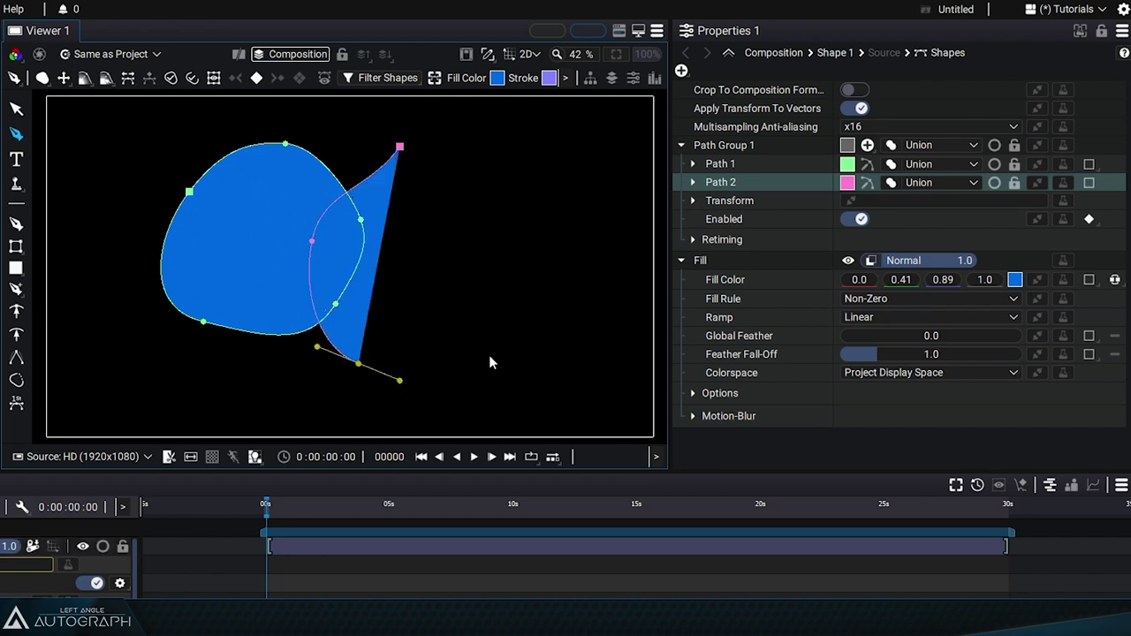
drag(511, 350, 549, 309)
click(575, 260)
click(572, 175)
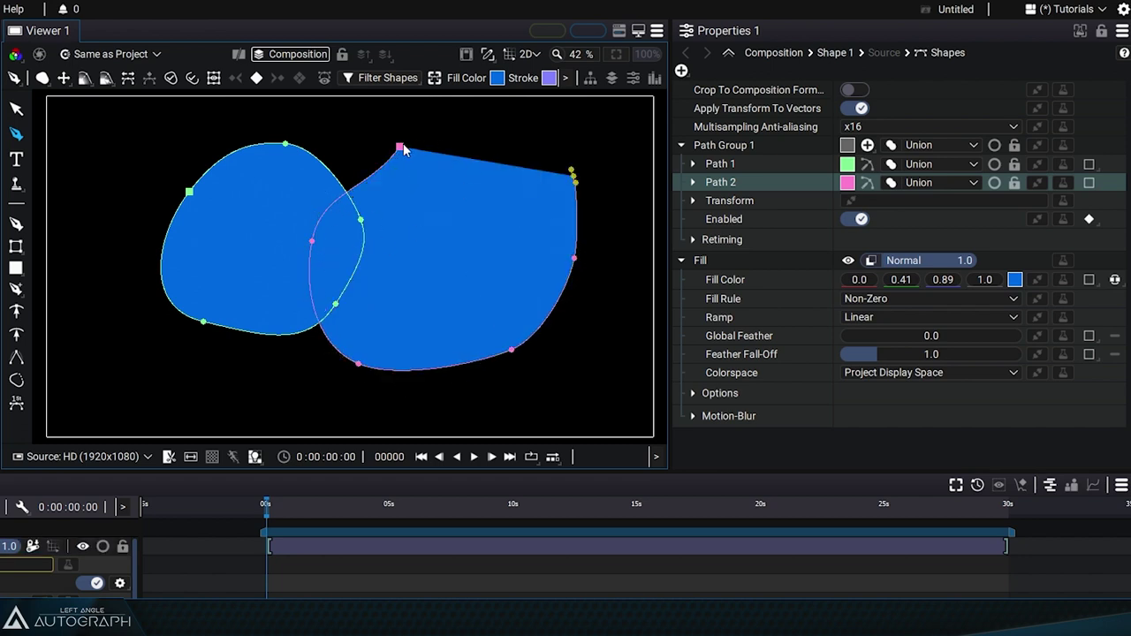
drag(403, 150, 432, 103)
- Compare Odd-Even and Non-Zero fill rules, settling on Odd-Even
click(873, 300)
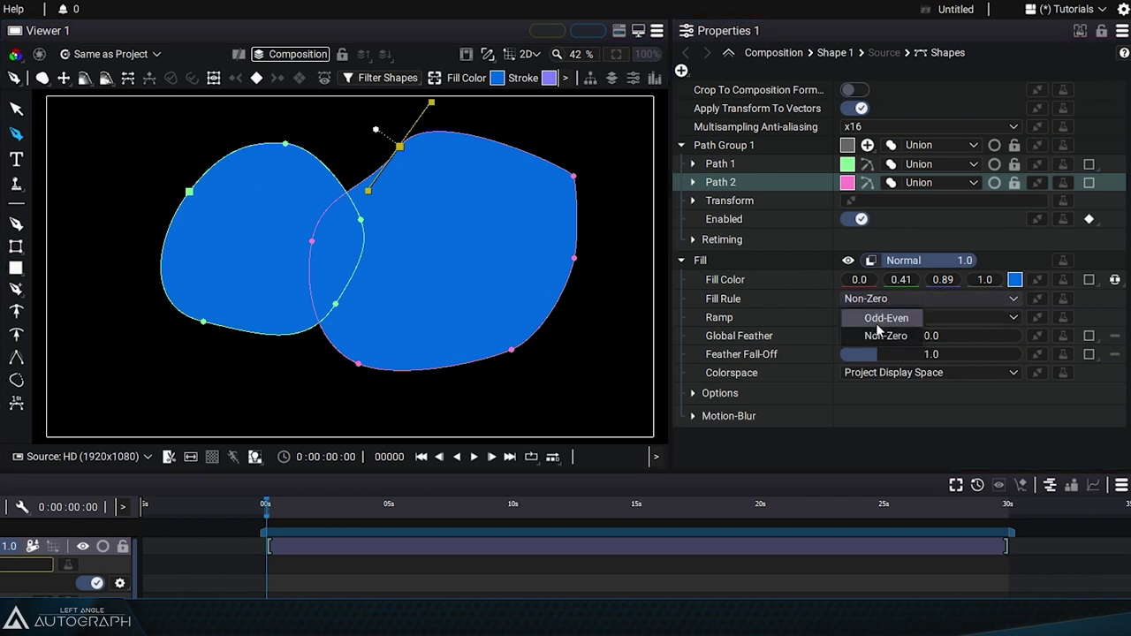
click(879, 322)
click(884, 299)
click(884, 337)
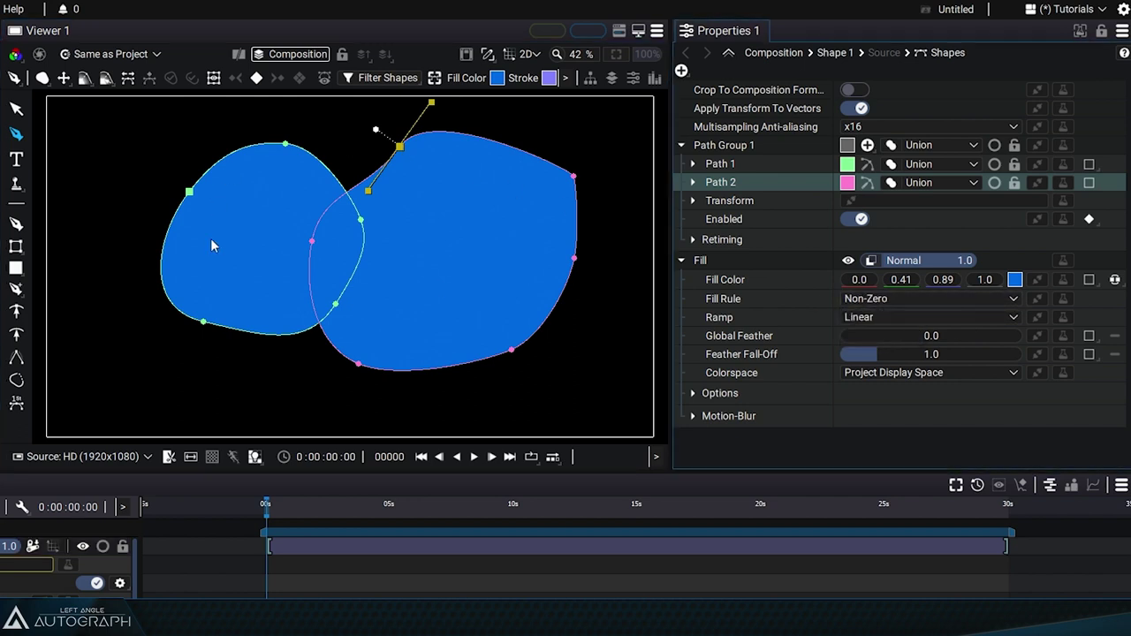
click(888, 298)
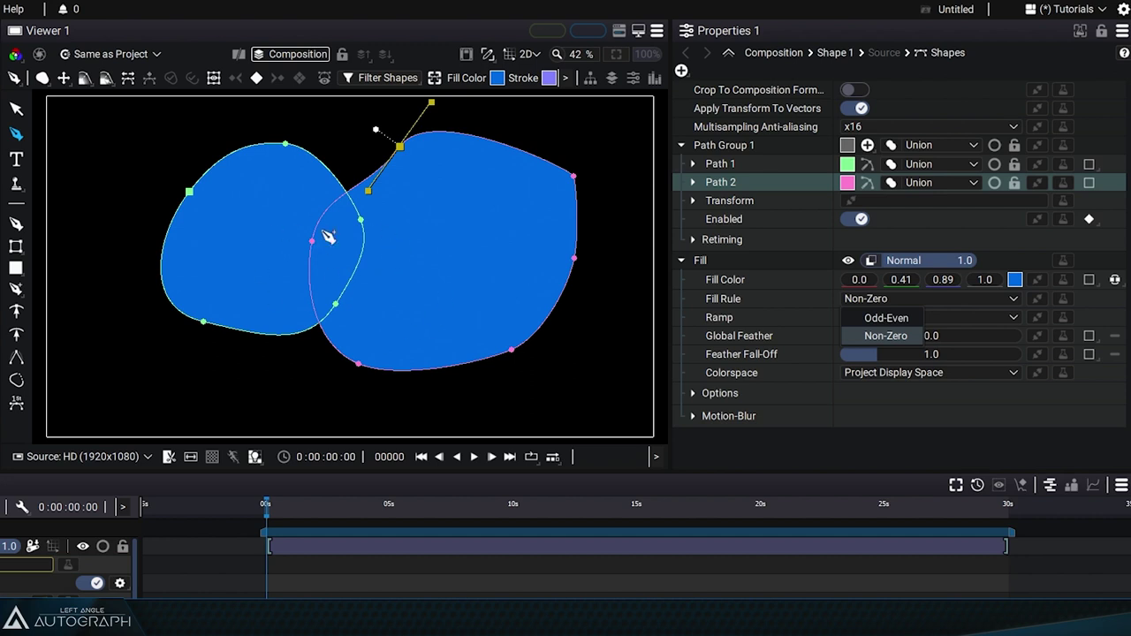
click(882, 319)
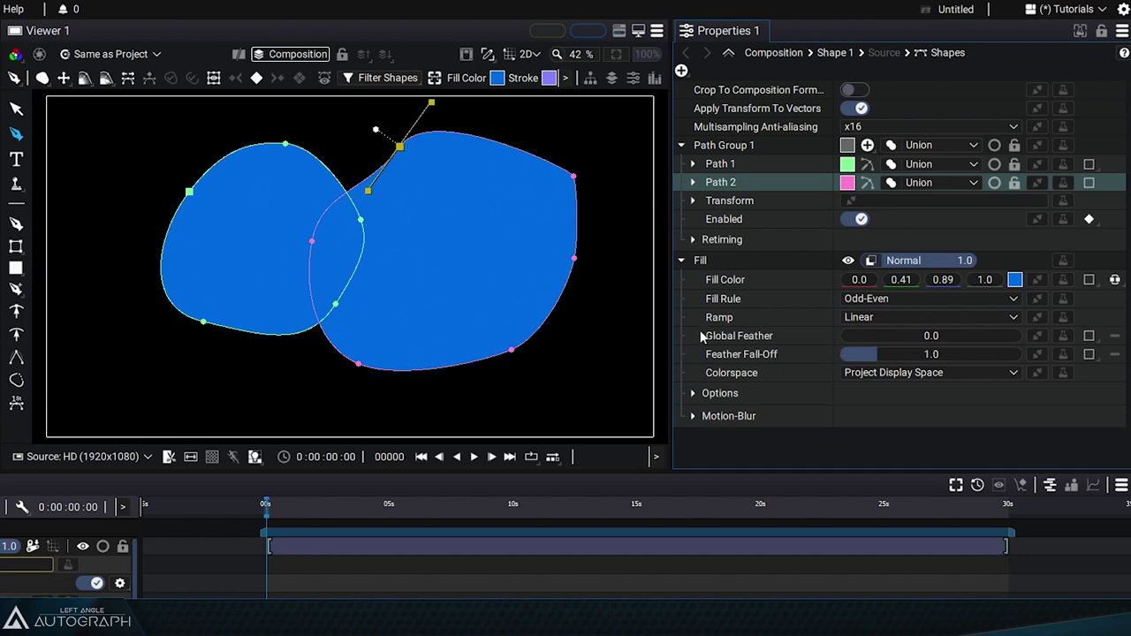
- Raise Global Feather to 178.0, preview over the checkerboard, and set Ramp to Perceptually Linear
click(758, 339)
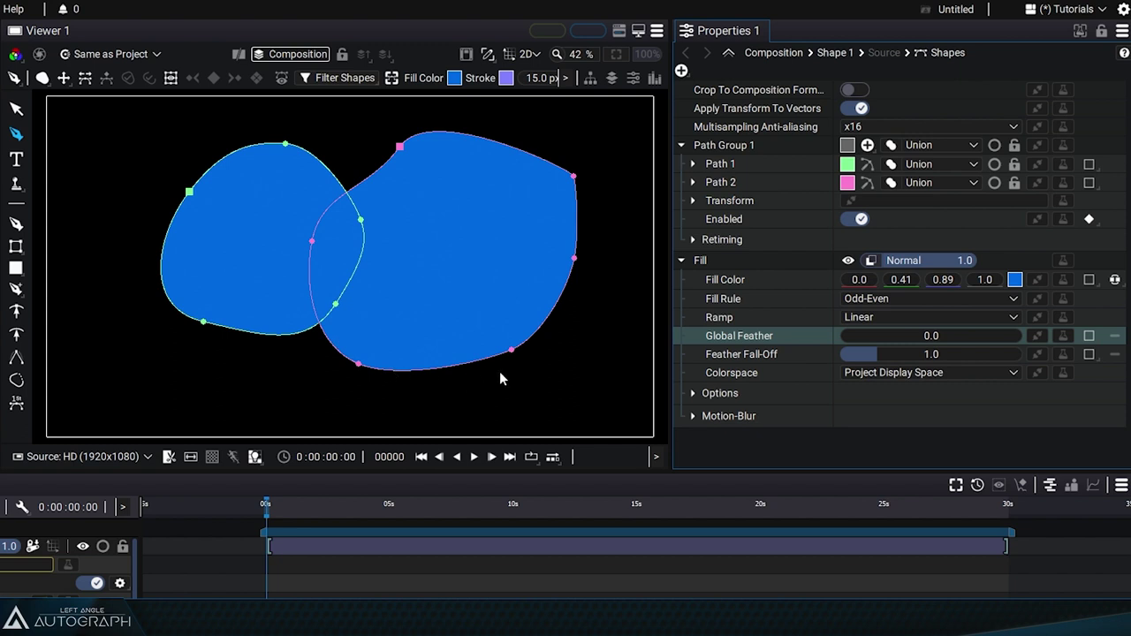
drag(887, 336, 1044, 336)
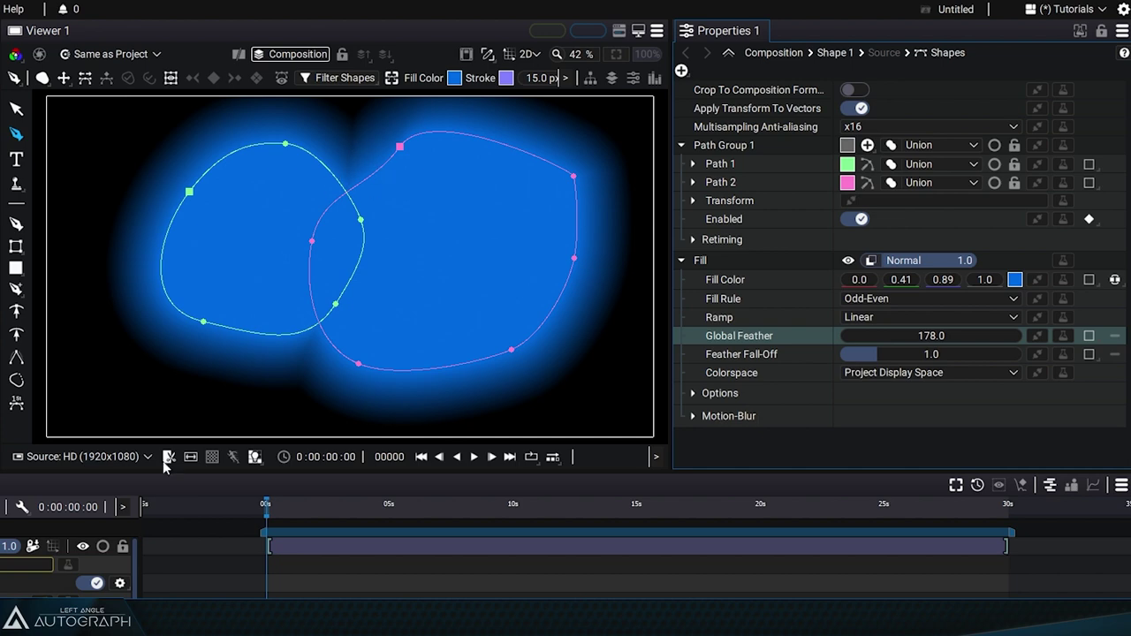
click(213, 457)
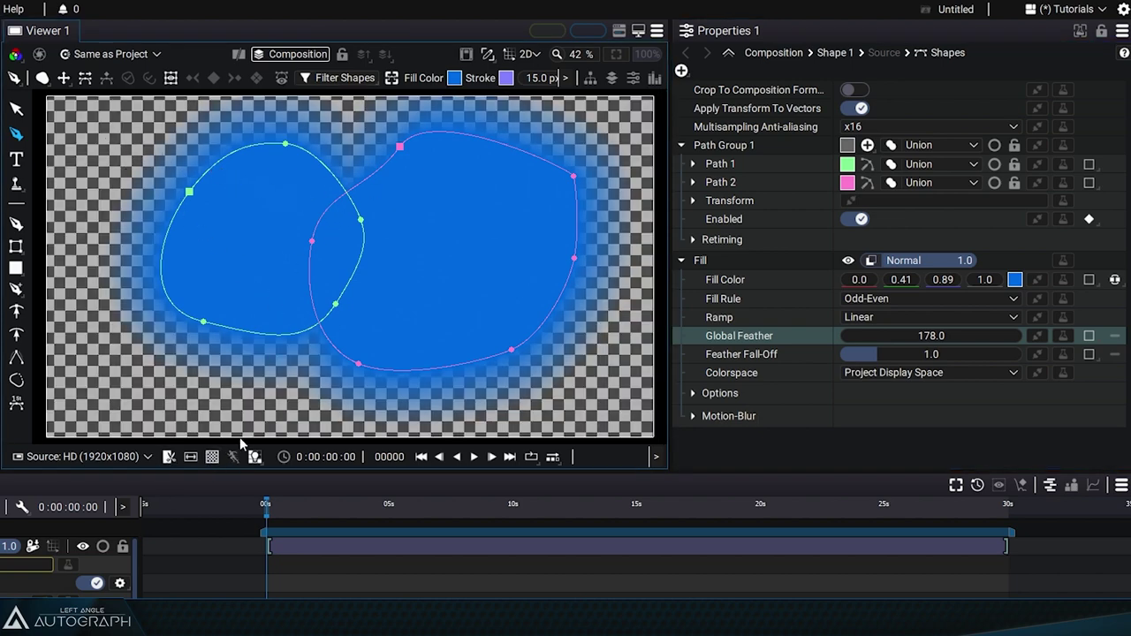
click(214, 458)
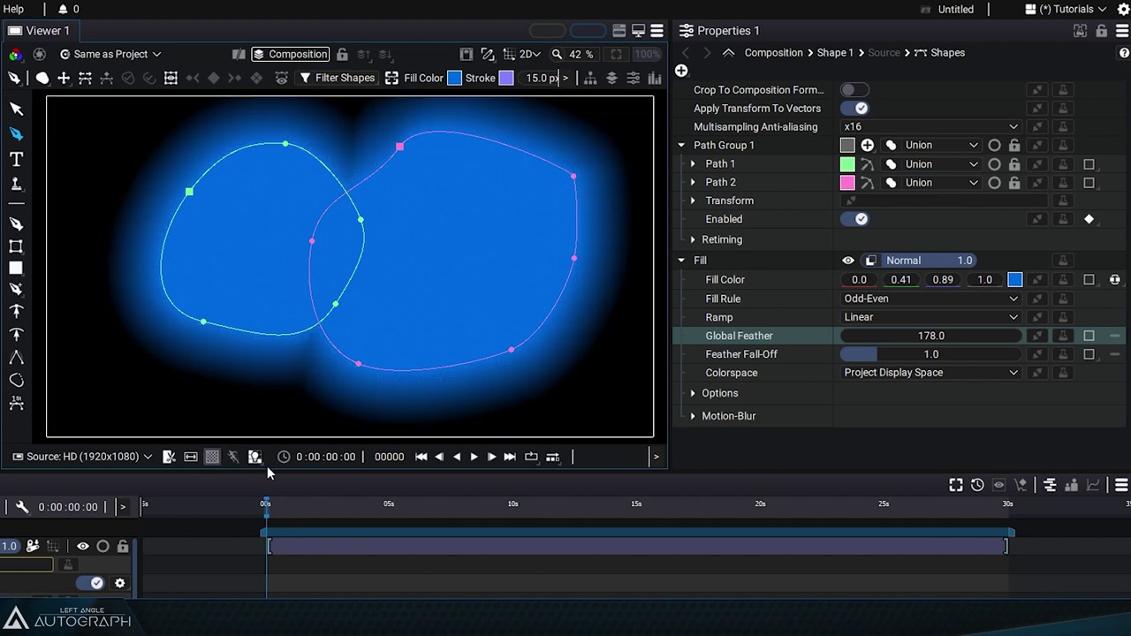
click(881, 317)
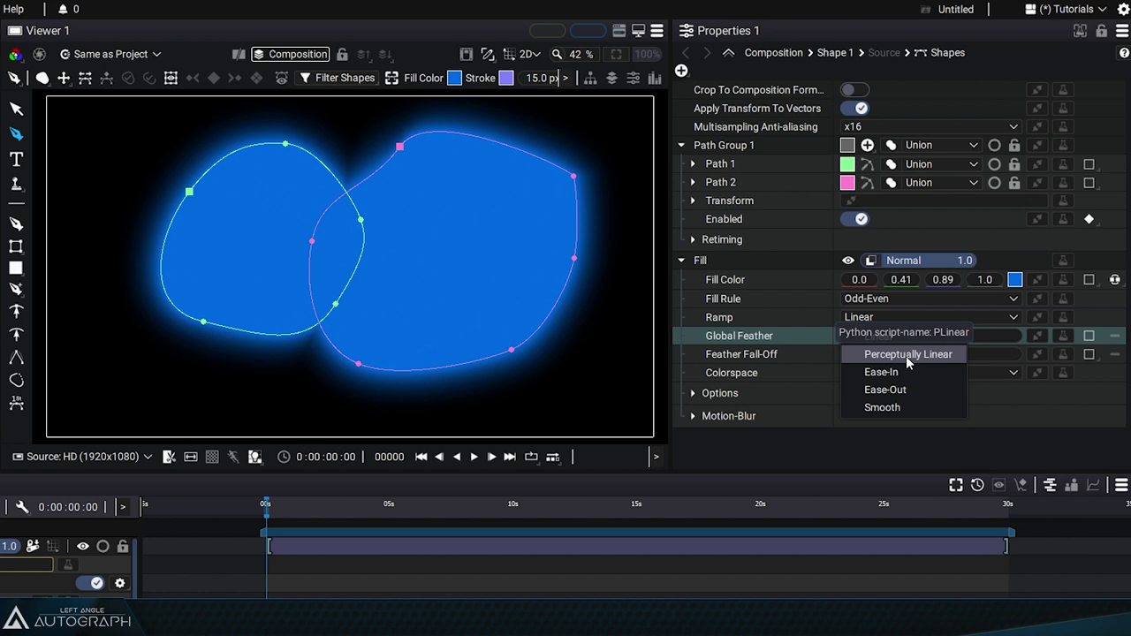
click(908, 354)
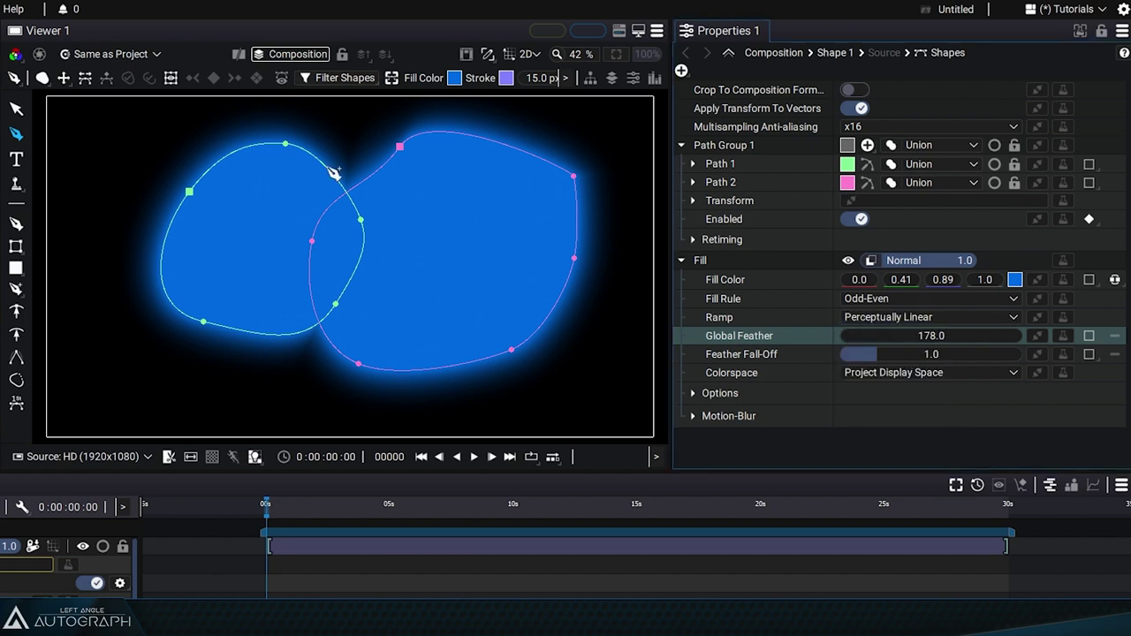
- With the Select tool, set Ramp to Linear and Feather Fall-Off to 2.25
click(17, 109)
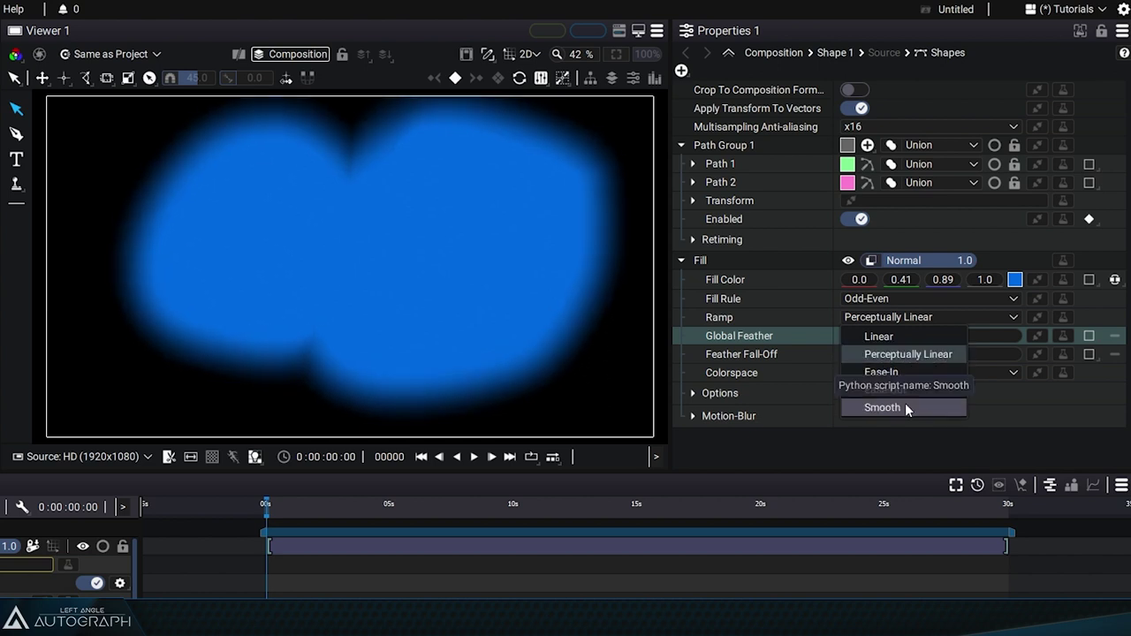
click(908, 336)
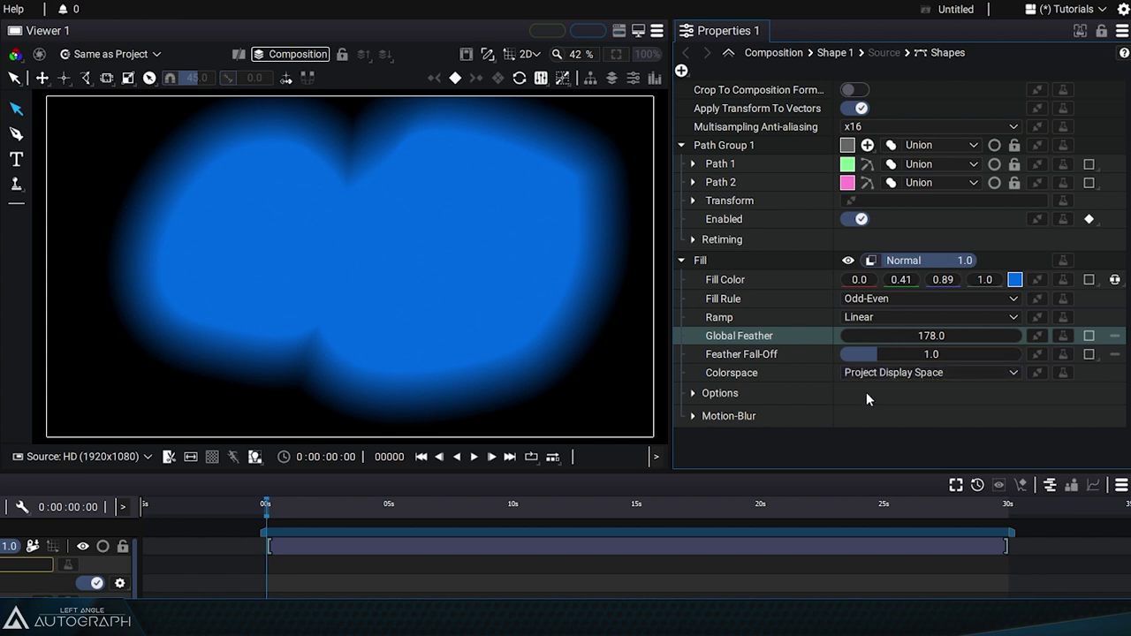
drag(880, 352, 922, 354)
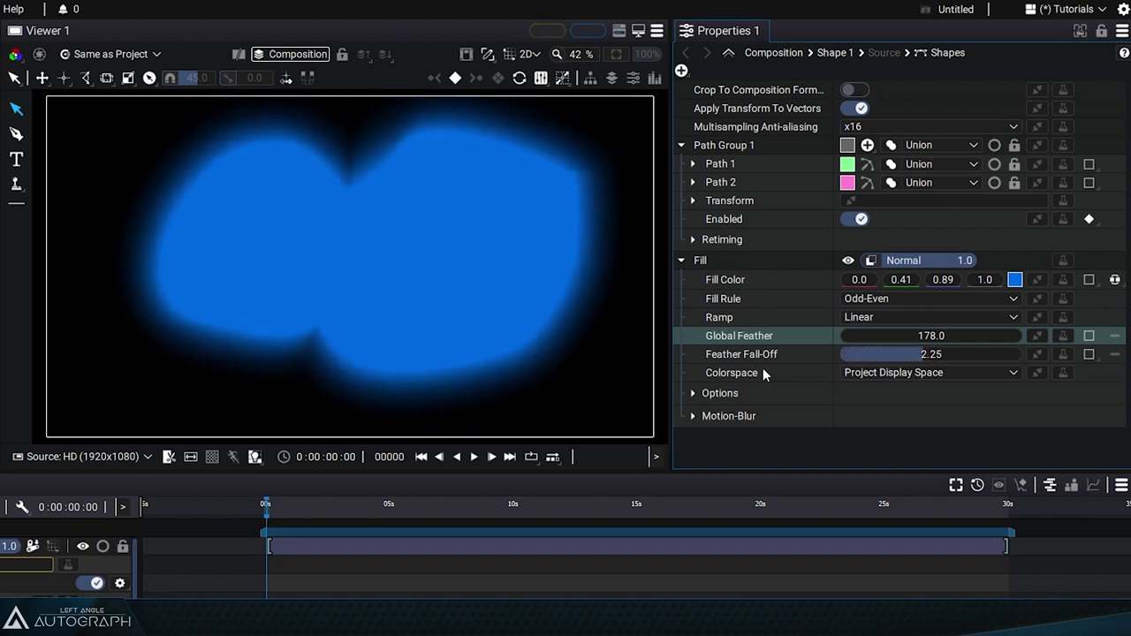
- Keep Project Display Space, view the fill's HEX value, then open the viewer's colour-space menu
click(840, 372)
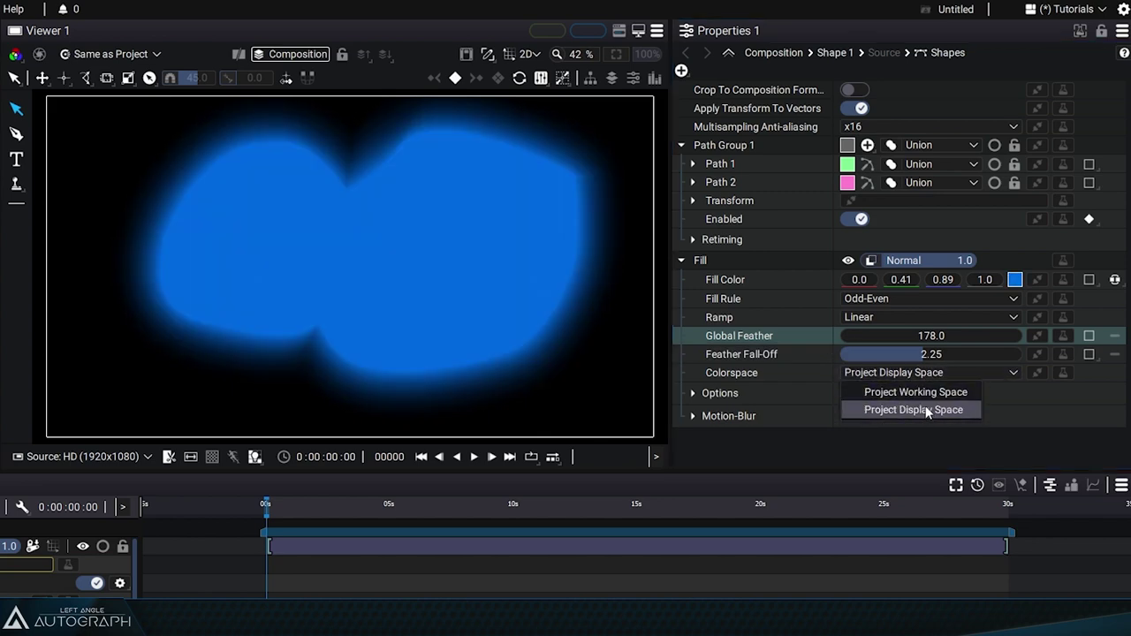
click(923, 409)
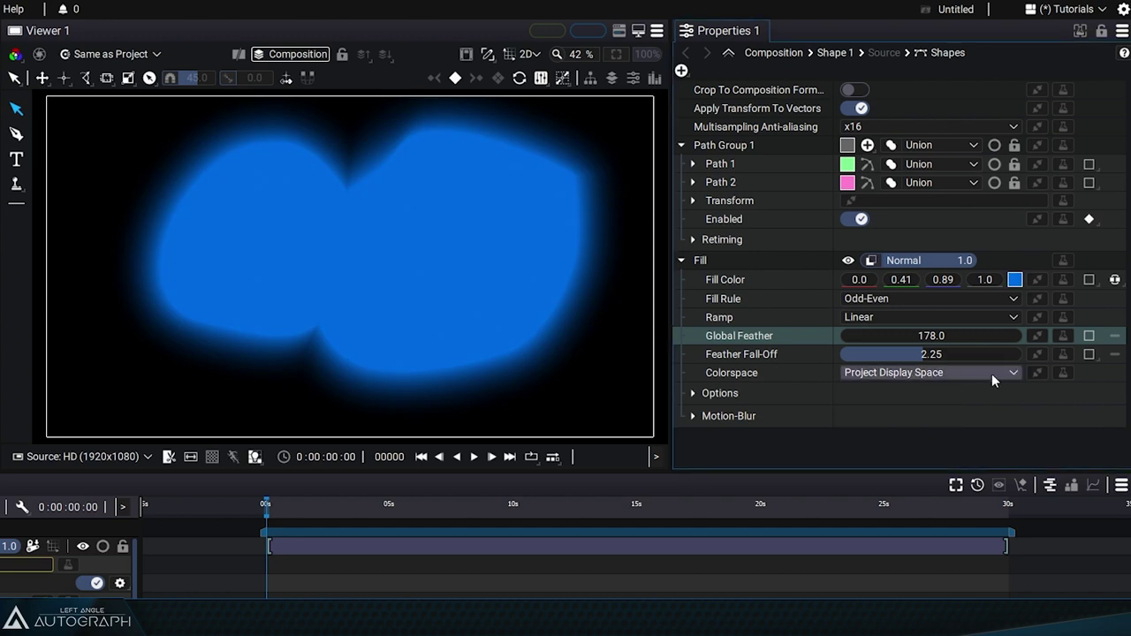
click(1015, 279)
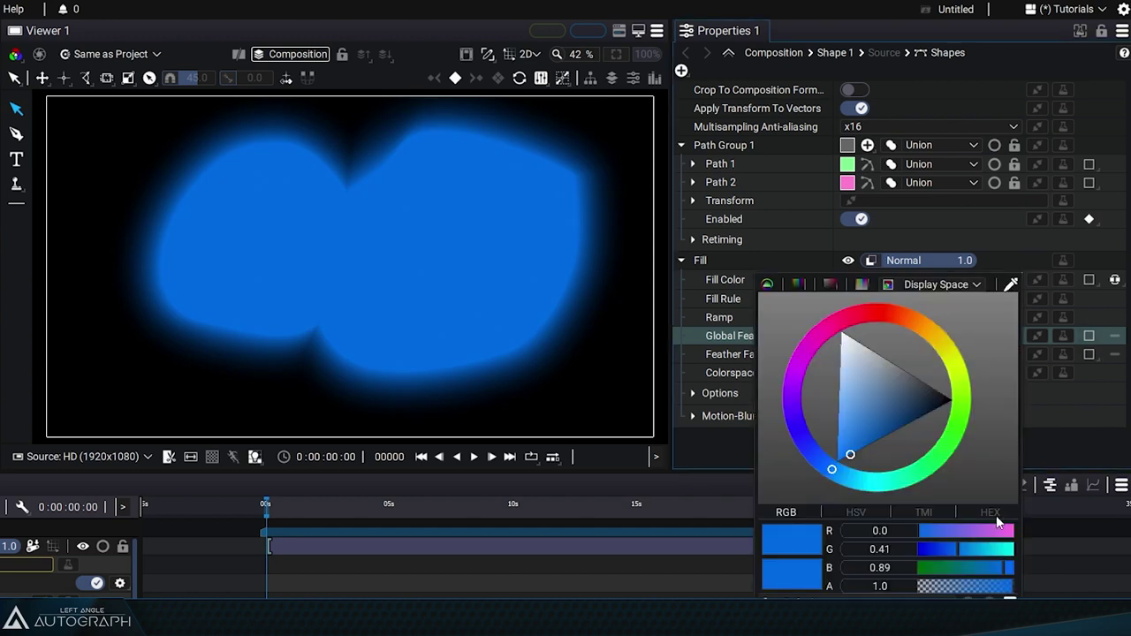
click(991, 512)
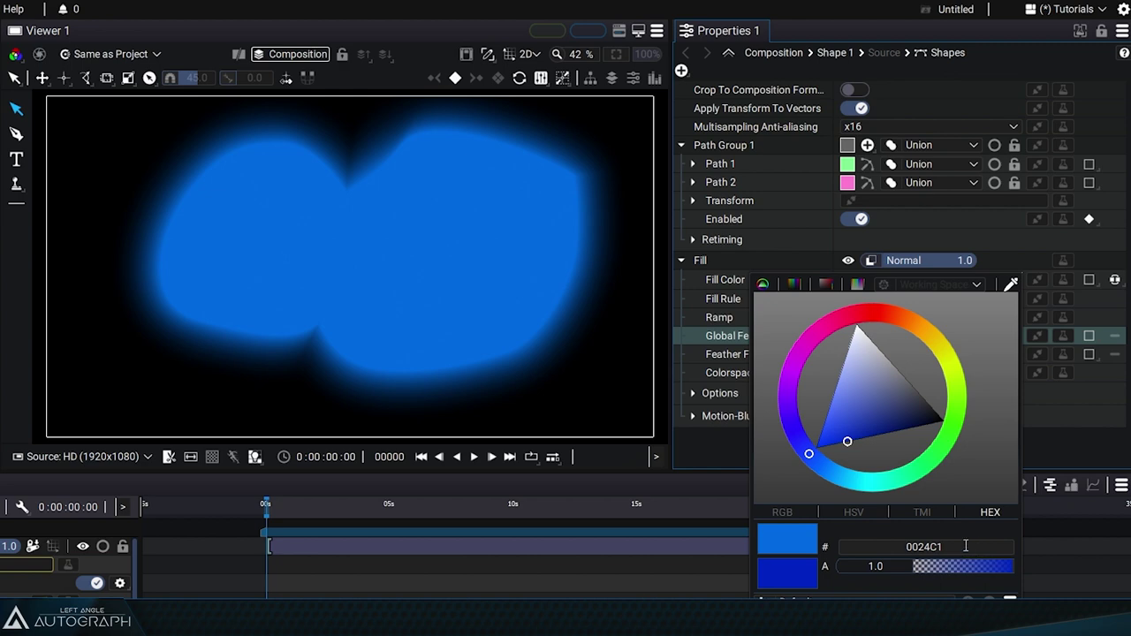
click(733, 454)
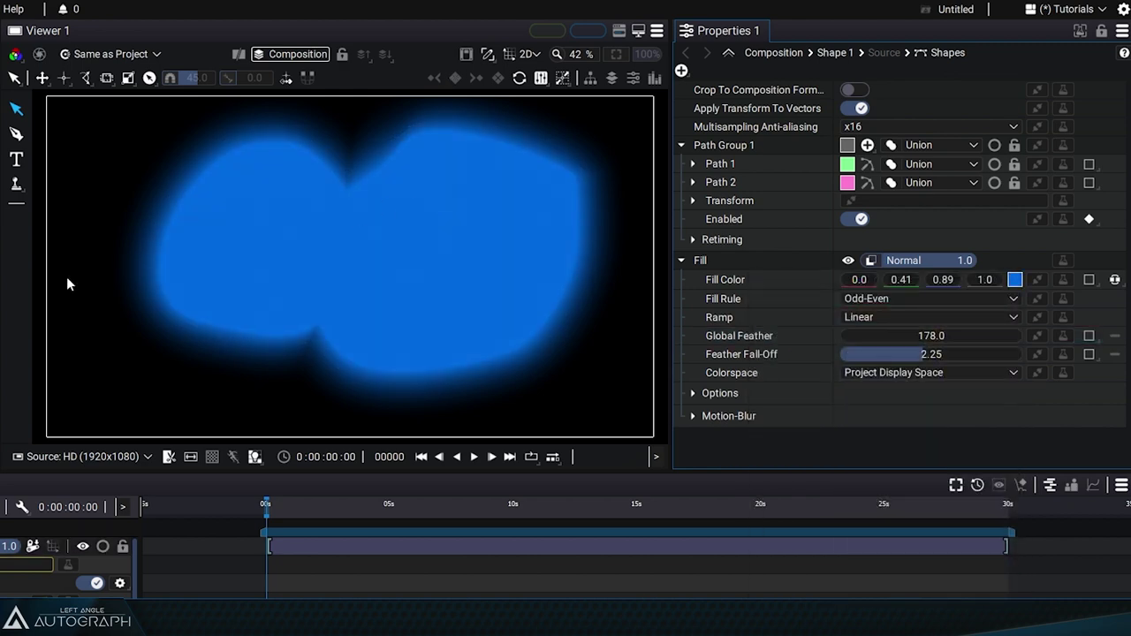
click(99, 53)
mouse_move(97, 92)
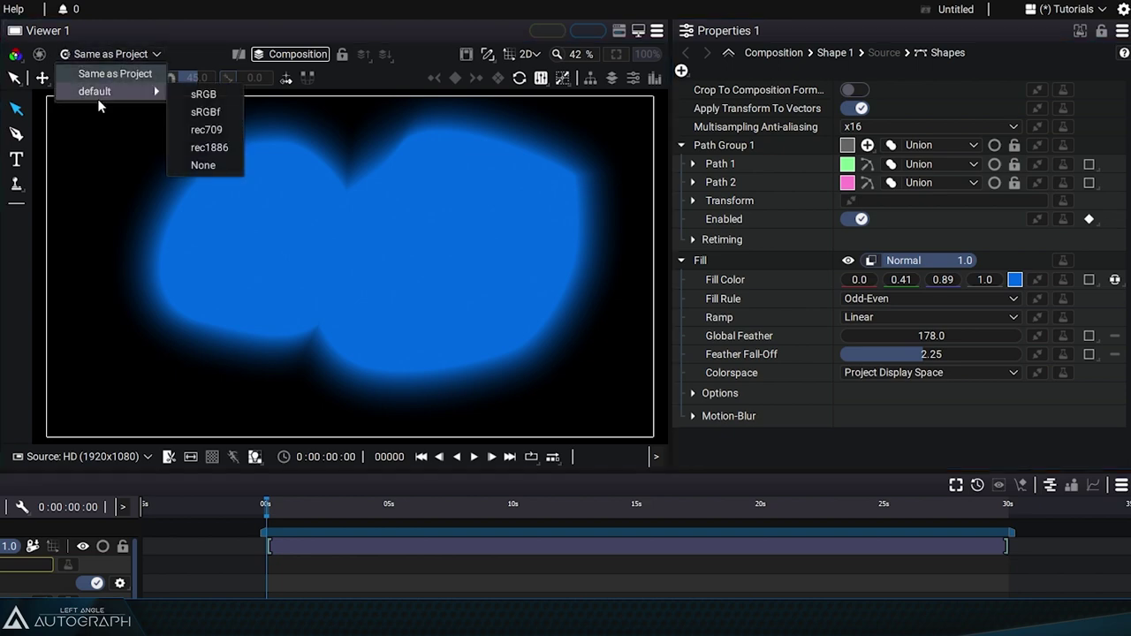